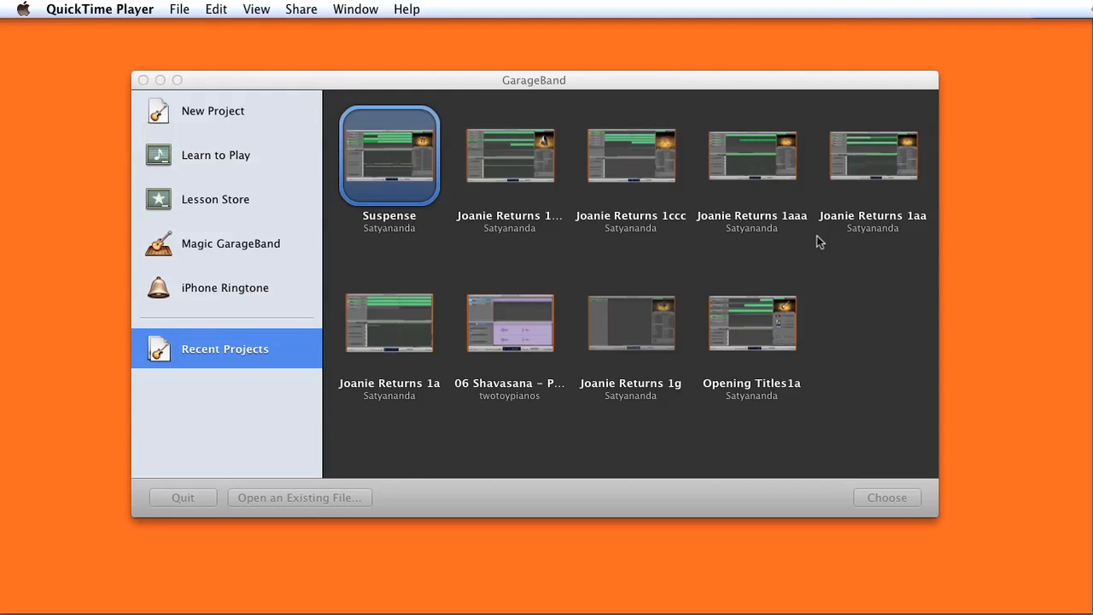
Step: Create a new Piano project named SuspenseAction, keeping the 4/4 signature and the key of C major
drag(577, 81, 575, 89)
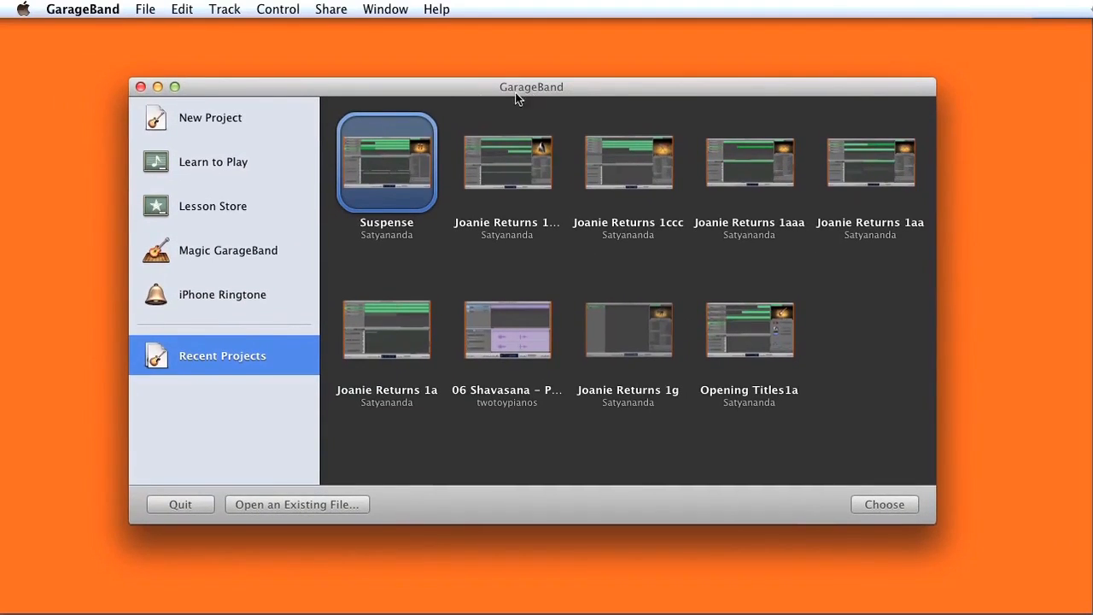
click(209, 121)
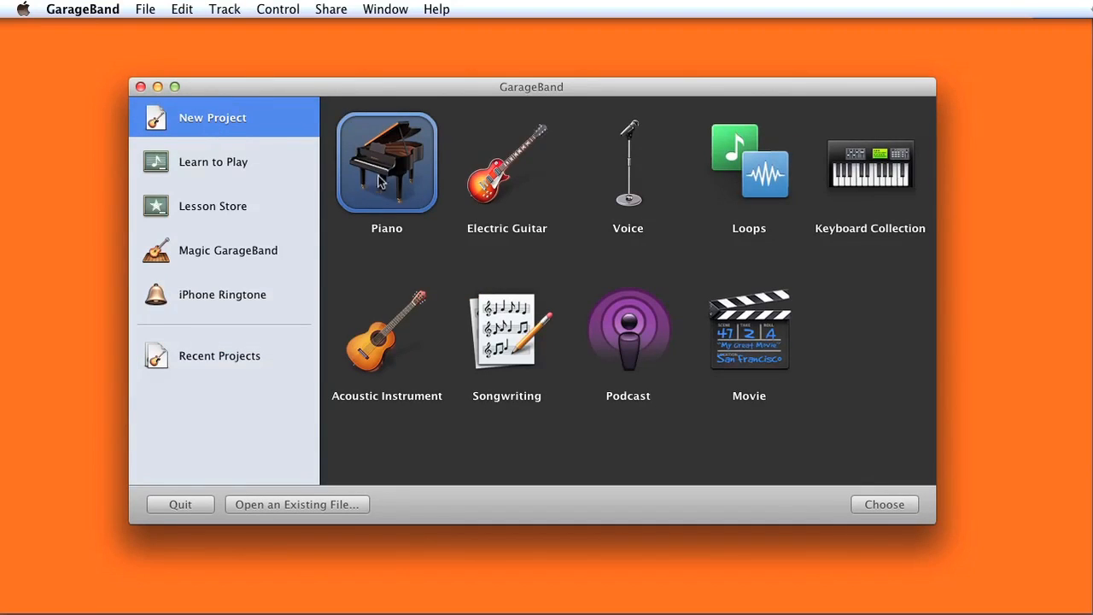
click(883, 504)
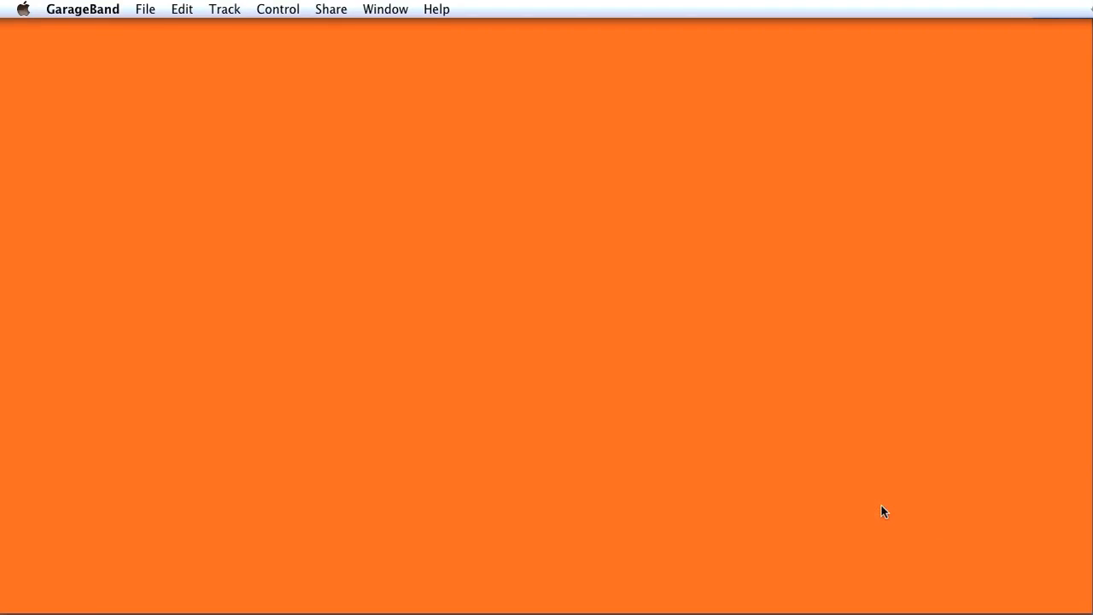
text(Suspense)
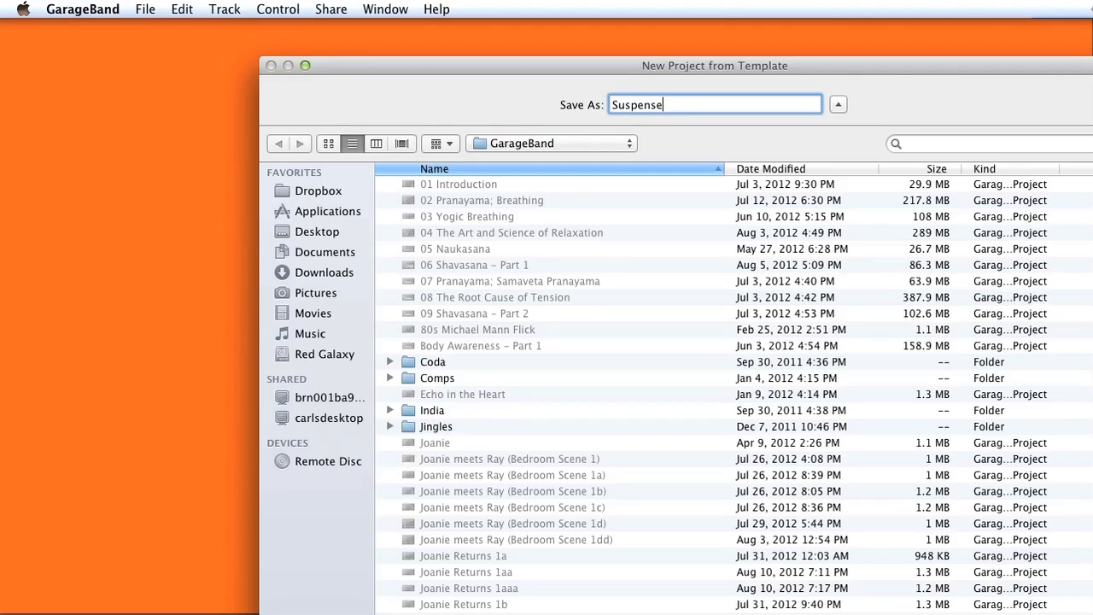
text(Action)
drag(1092, 613, 757, 446)
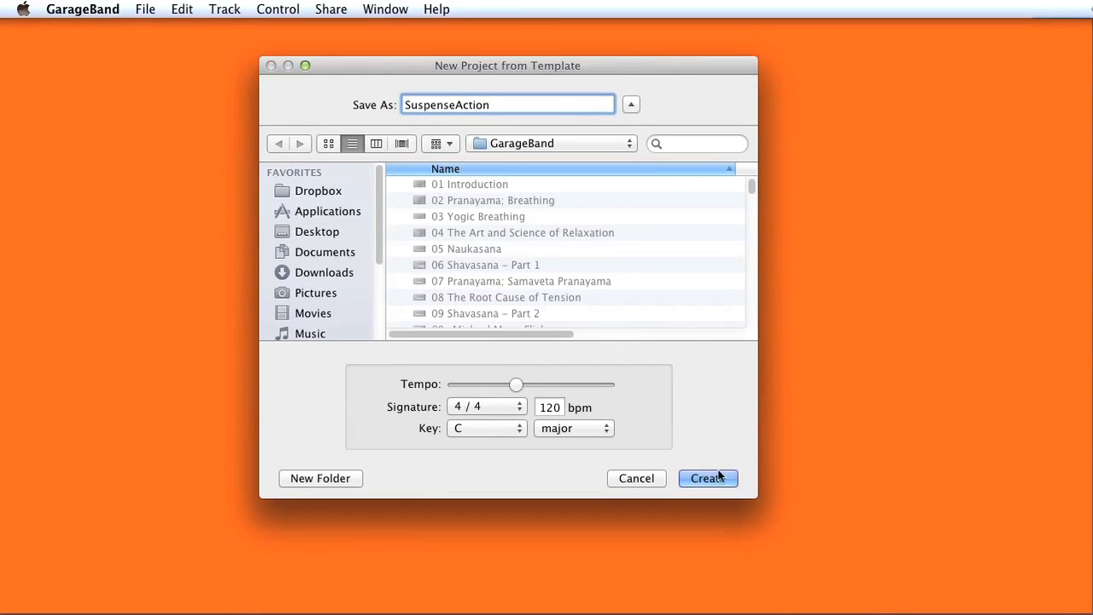
click(707, 478)
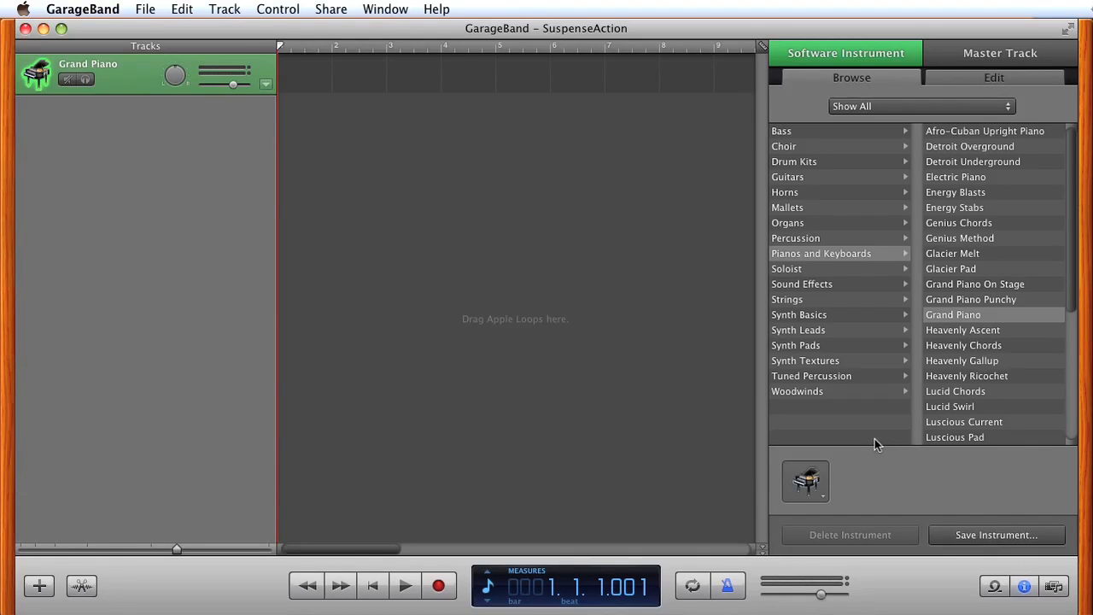
Step: Show the tempo settings in the LCD and set the project tempo to 80 bpm
click(487, 597)
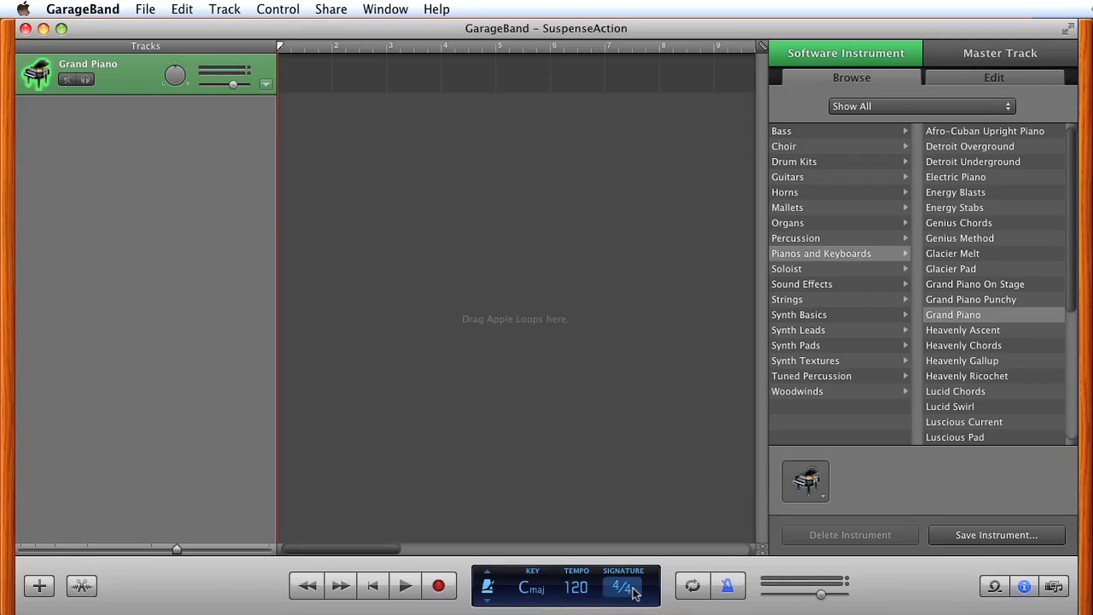
click(584, 595)
mouse_move(585, 595)
mouse_down()
mouse_move(600, 595)
mouse_move(602, 614)
mouse_up()
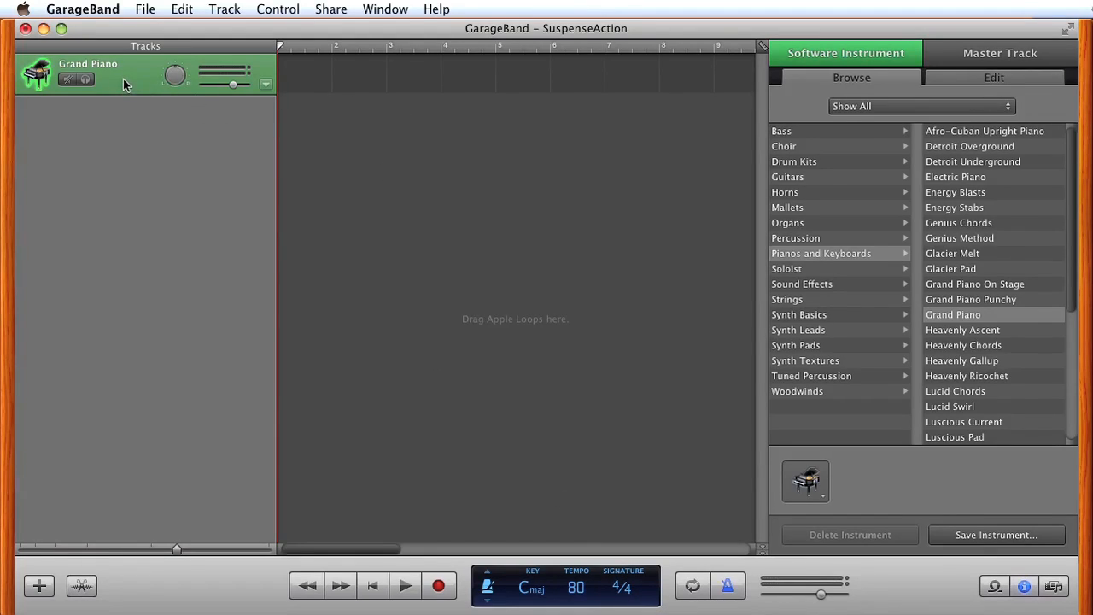
Step: Change the Grand Piano track's instrument to Xtra Cello Sect Staccato from the Strings category
click(797, 301)
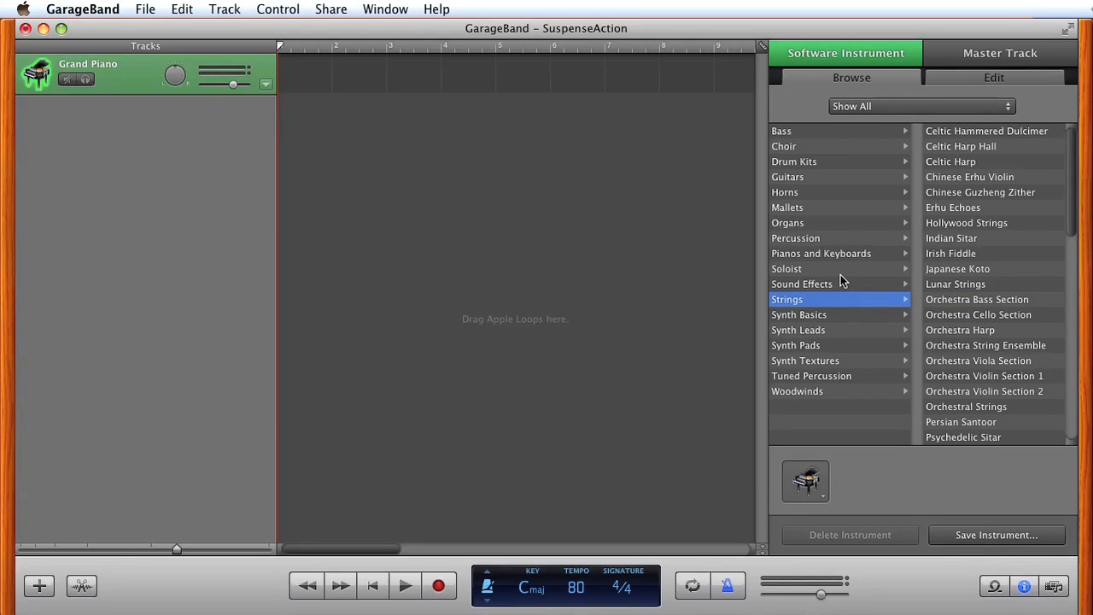
scroll(1058, 231, down, 8)
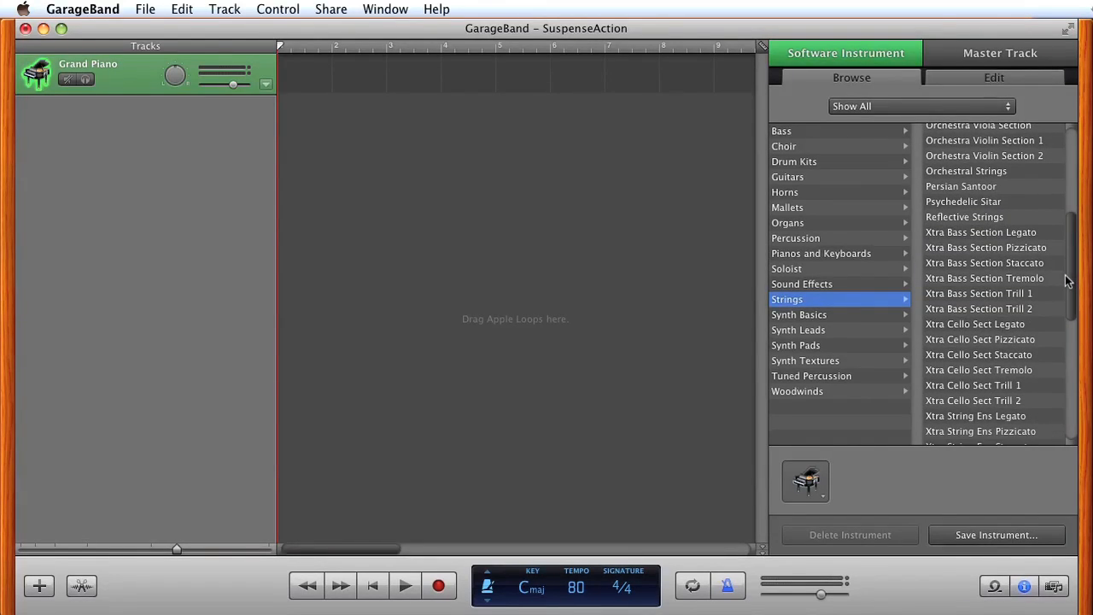
scroll(1065, 282, down, 1)
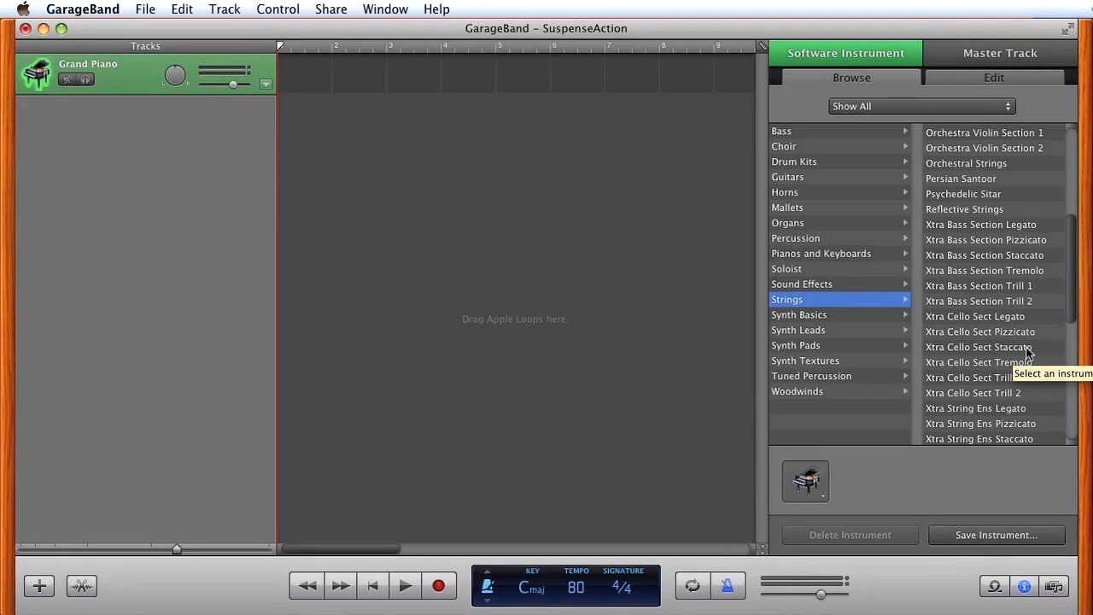
click(1028, 350)
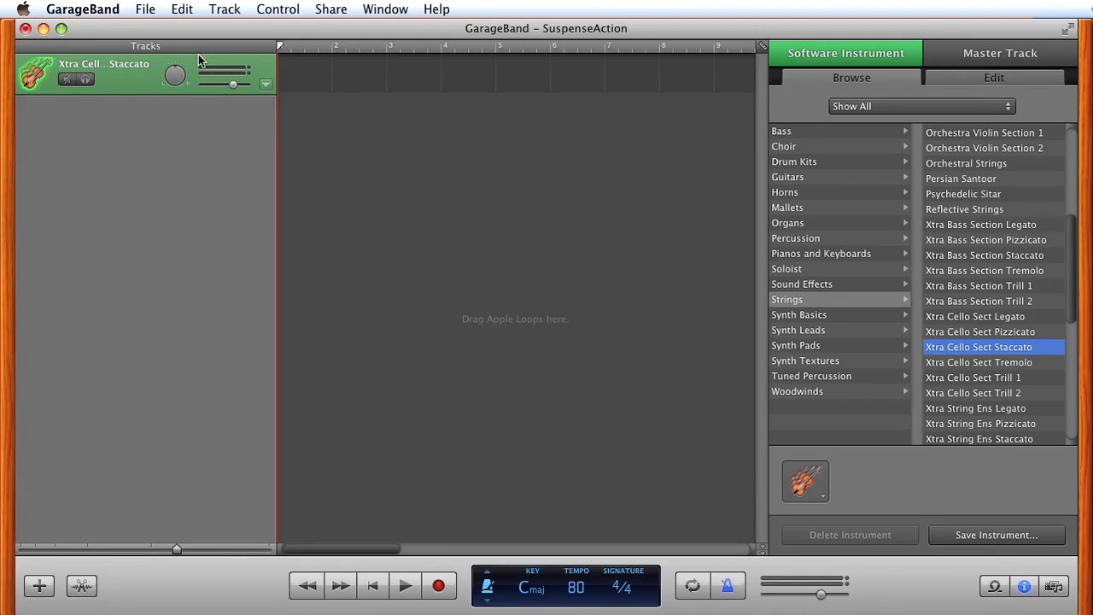
Step: Open the Musical Typing keyboard, place it over the track area and set its octave to C2
click(380, 12)
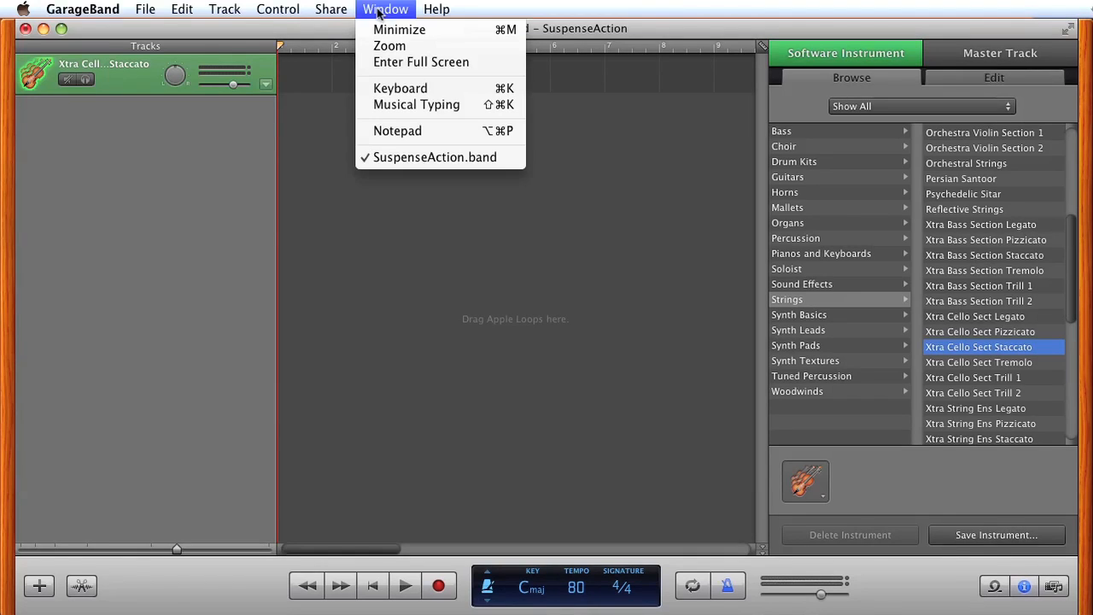
click(411, 105)
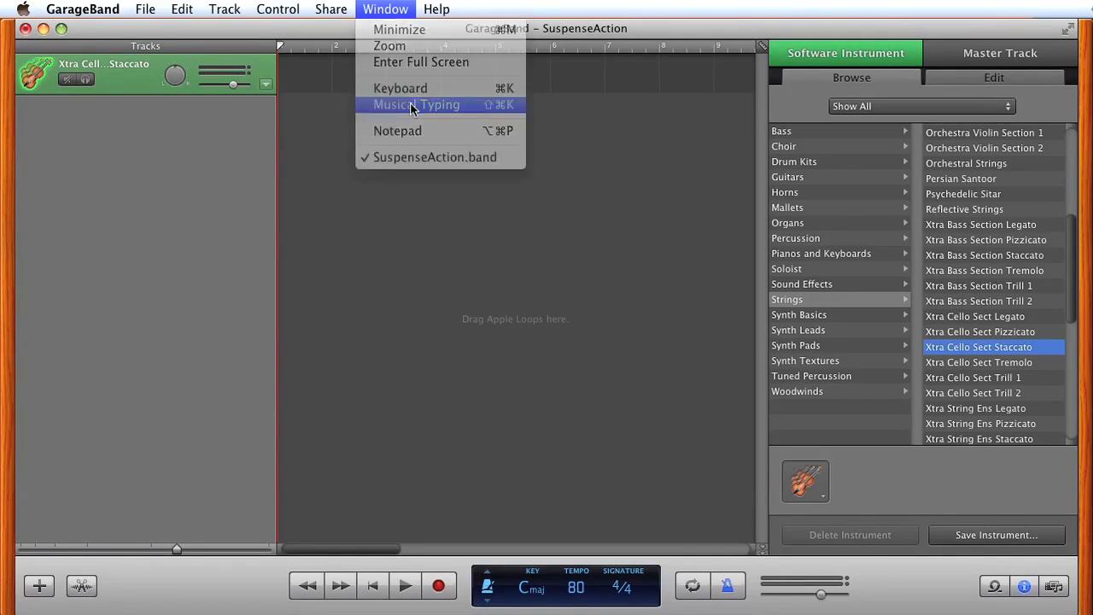
drag(636, 217, 361, 203)
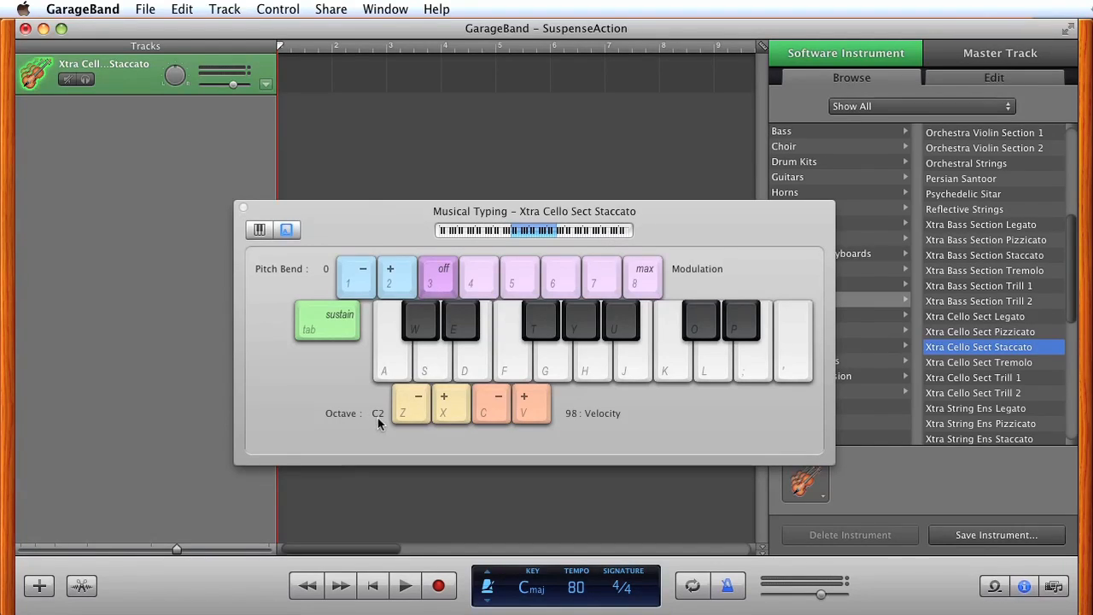
click(409, 414)
click(438, 411)
click(416, 411)
click(456, 408)
Step: Rehearse the staccato cello line without recording, using the notes D, F, A, A#, A, F, D and C#
click(441, 375)
click(442, 376)
click(441, 376)
click(441, 376)
click(441, 376)
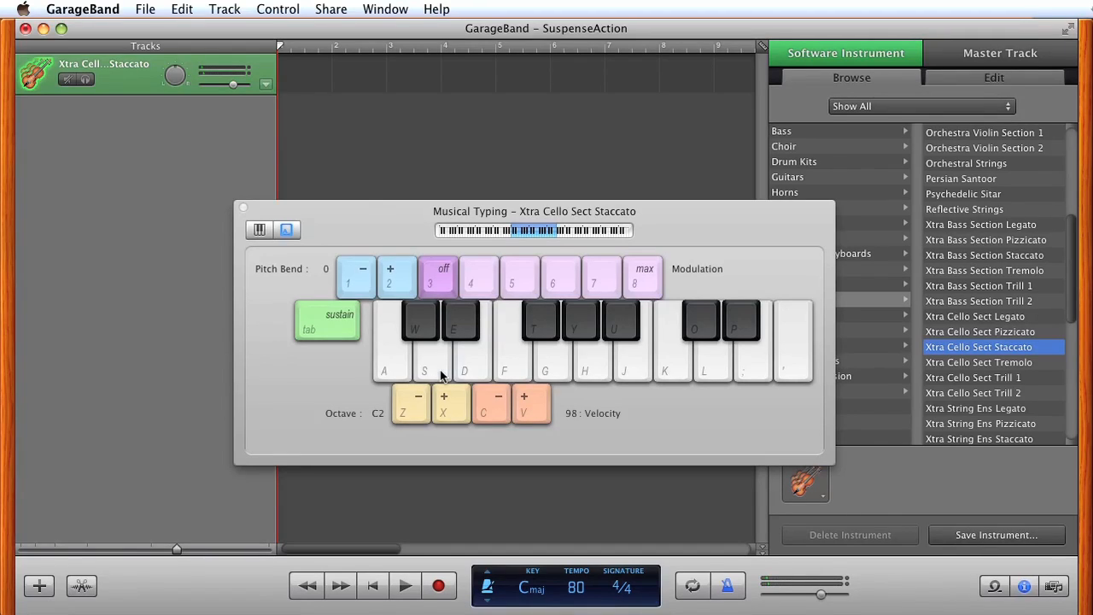
click(441, 376)
key(f)
key(f)
key(h)
key(u)
key(h)
key(h)
key(f)
key(s)
key(w)
key(w)
Step: Turn on Count-In for recording, with the metronome enabled
click(281, 9)
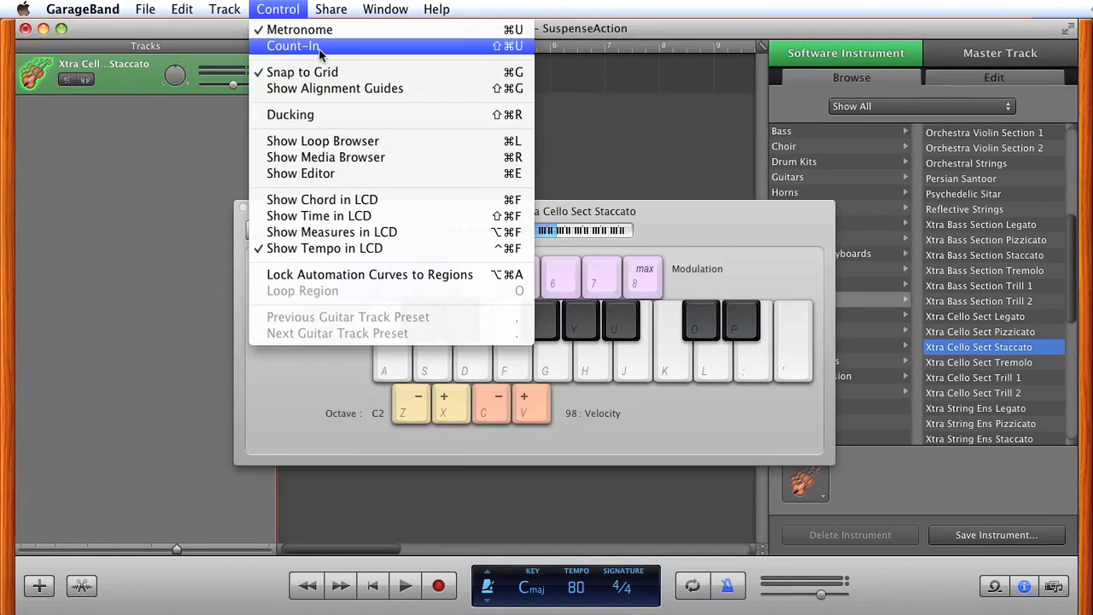
click(273, 51)
click(280, 10)
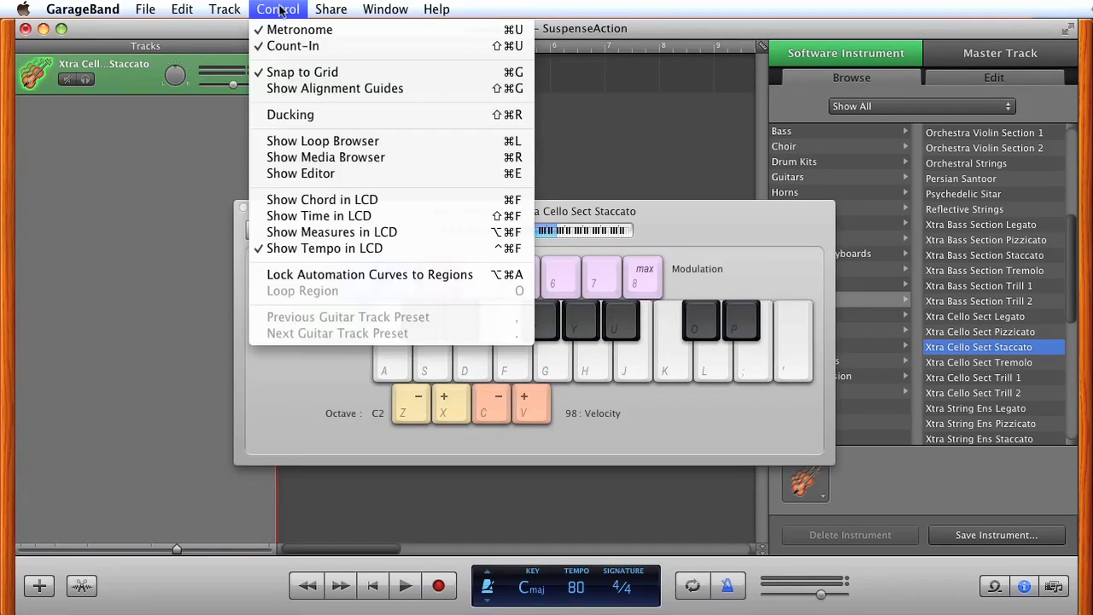
click(624, 99)
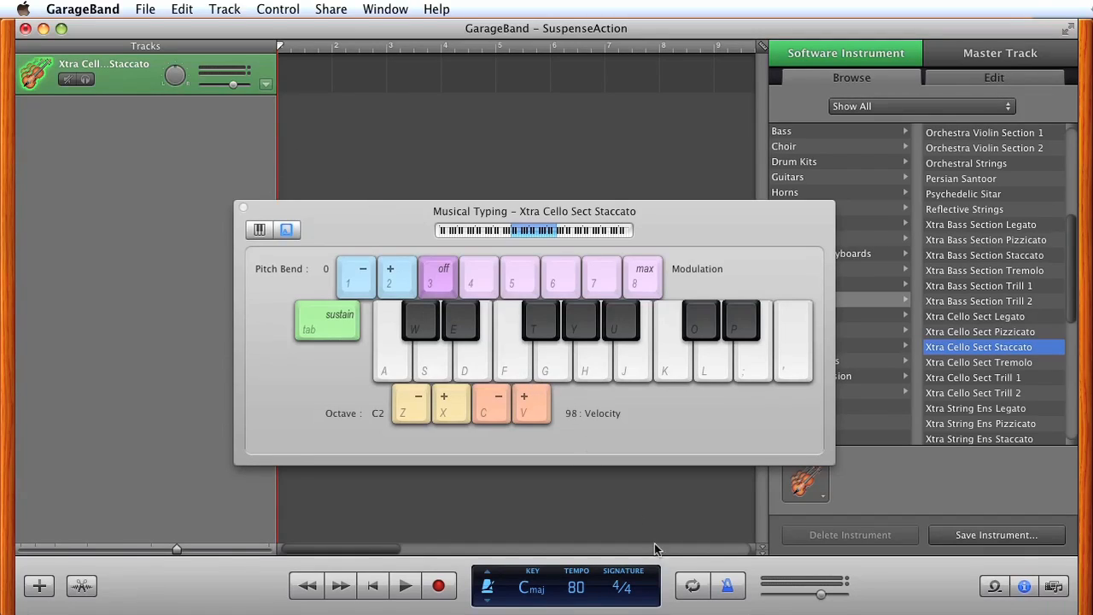
click(727, 587)
Step: Record the two-measure cello line as doubled notes D, F, A, A#, A, F, D and C#, and stop recording
click(438, 585)
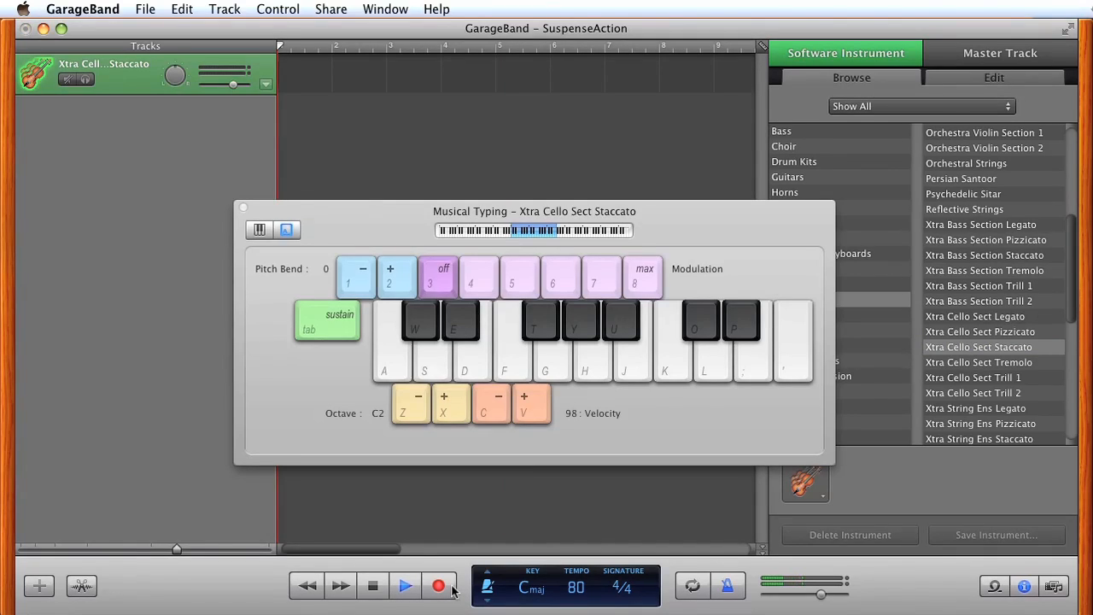
key(s)
key(h)
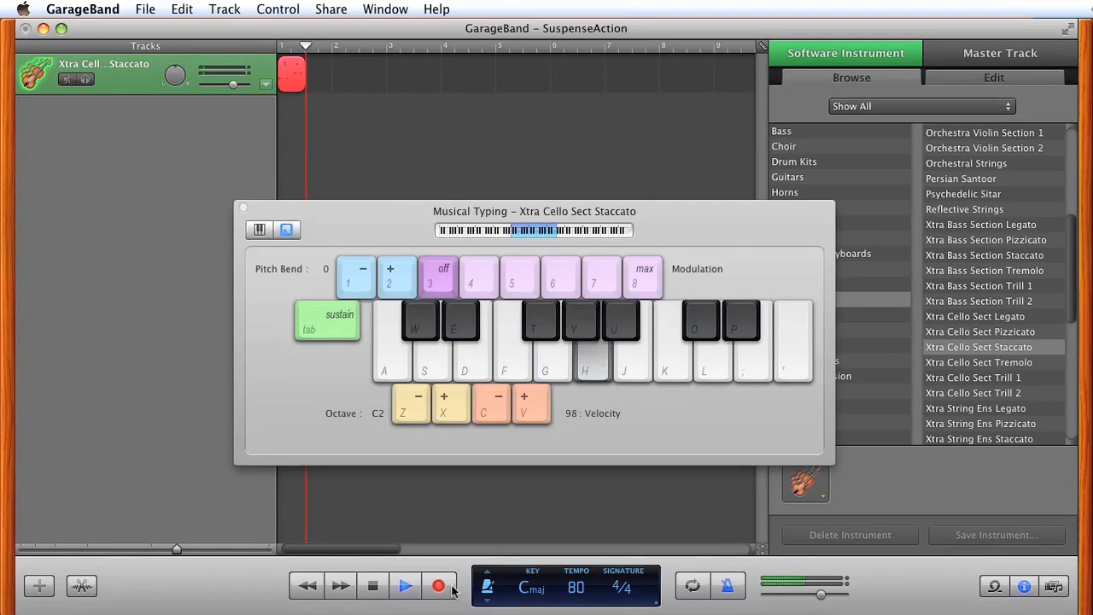
key(u)
key(h)
key(f)
key(s)
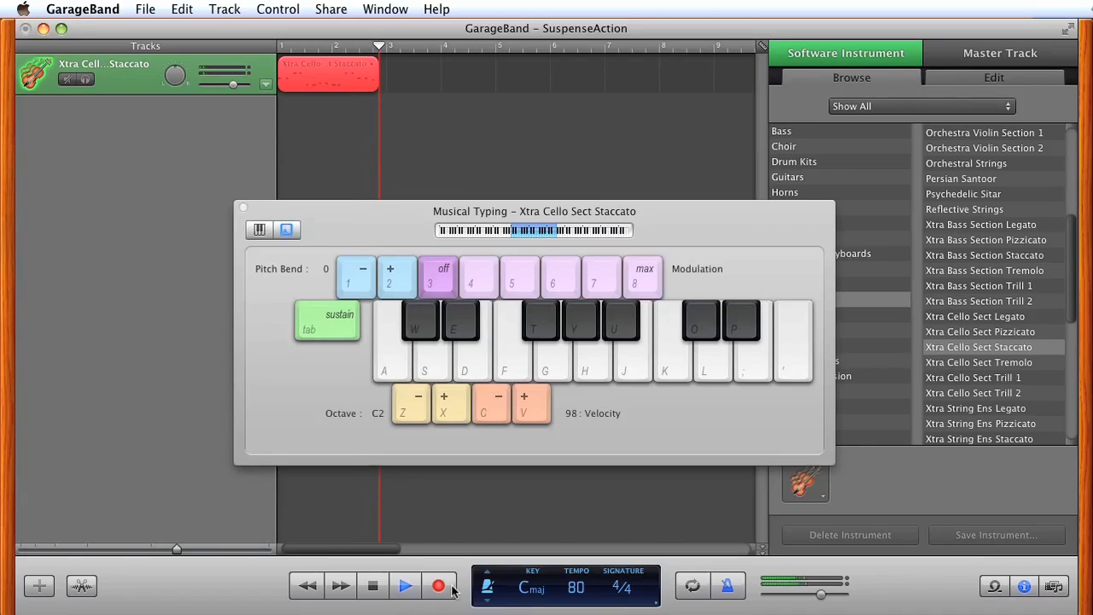
key(space)
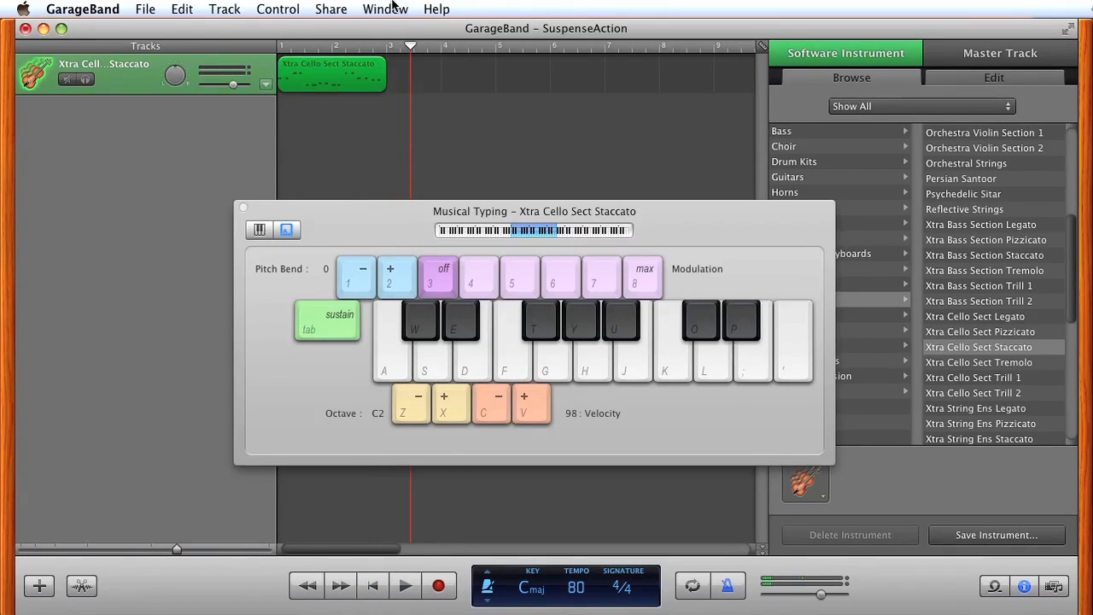
Step: Close the Musical Typing keyboard and return the playhead to the start of the project
drag(408, 222, 400, 193)
click(239, 182)
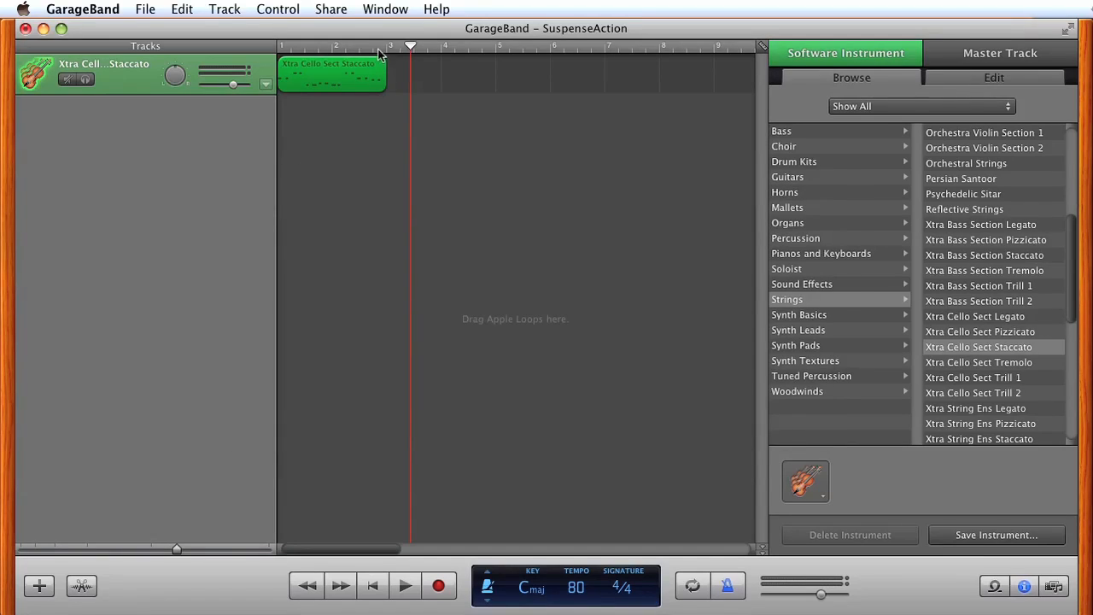
drag(413, 48, 196, 38)
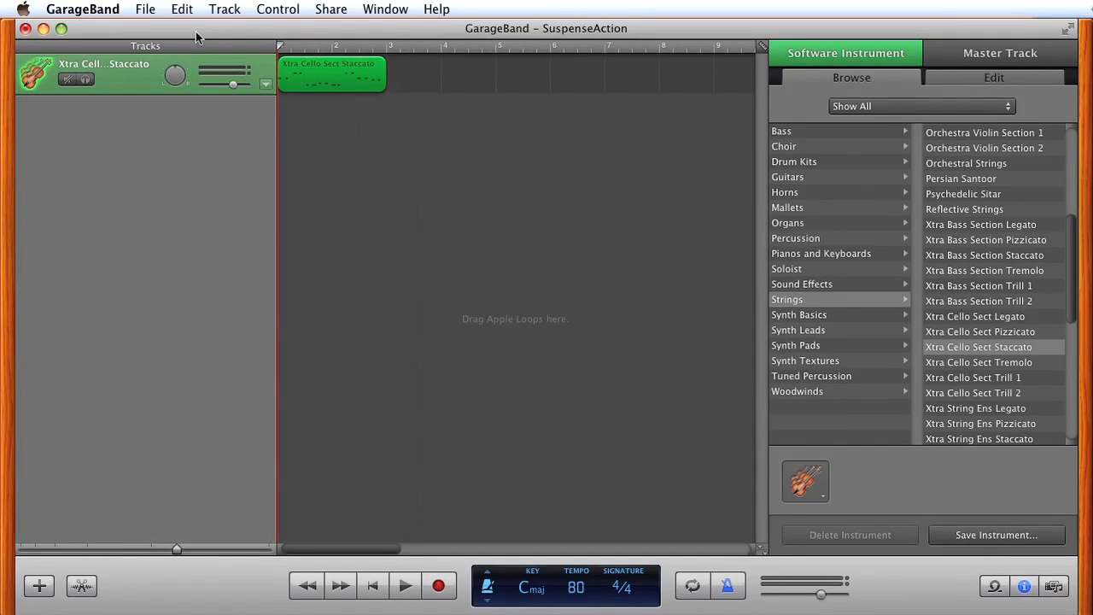
Step: Open the recorded cello region in the Piano Roll and align its first two notes to the grid
double_click(323, 80)
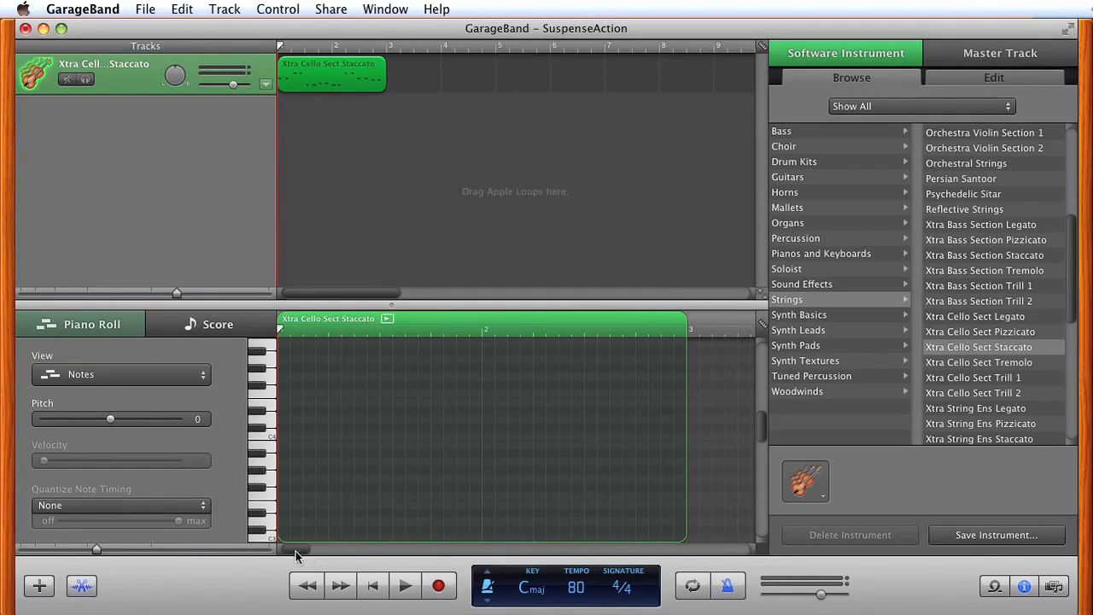
scroll(345, 443, down, 10)
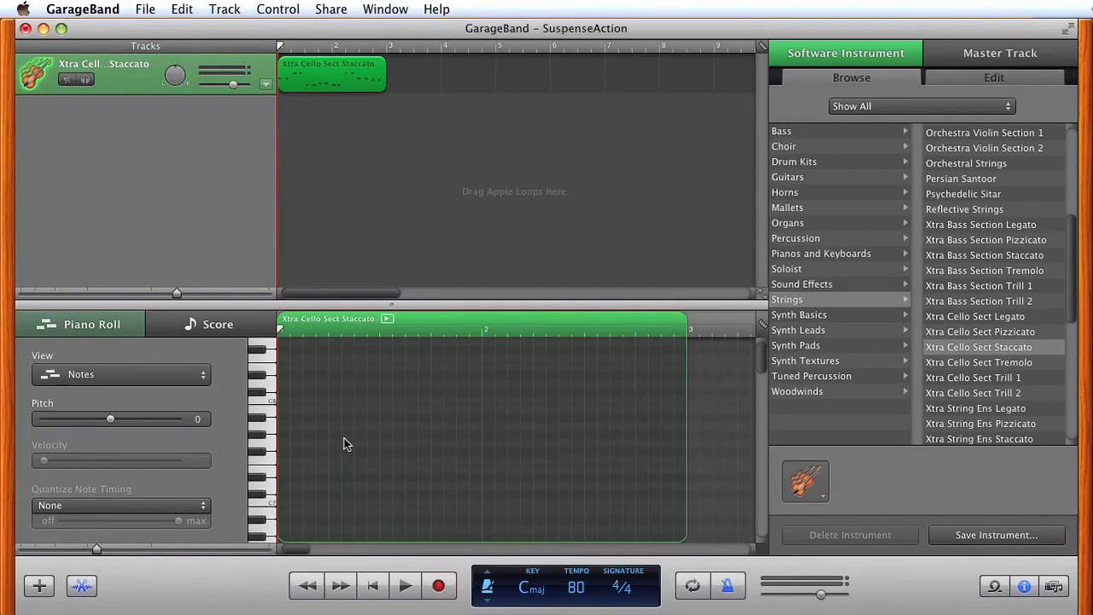
scroll(346, 444, up, 5)
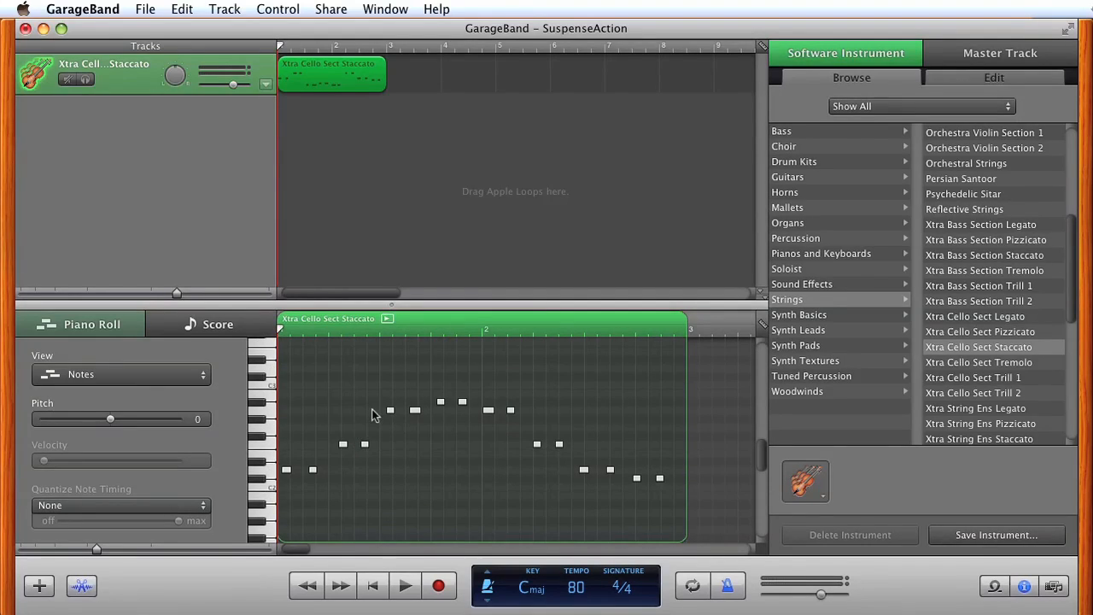
click(283, 472)
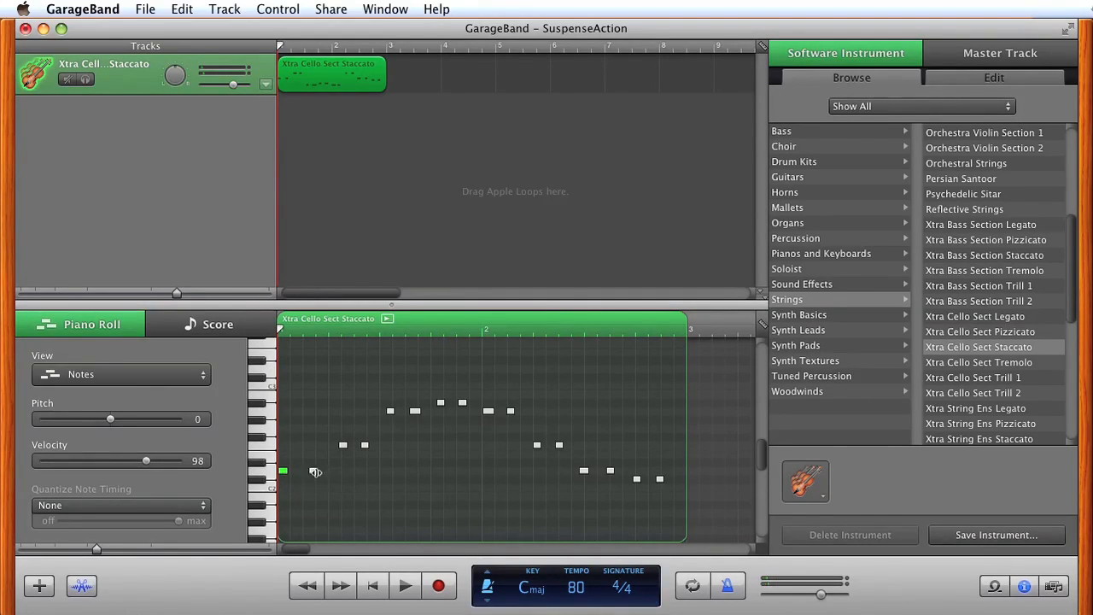
click(312, 472)
drag(310, 477, 306, 475)
Step: Align the remaining notes of the first measure, the F, A and A# pairs, to the grid
click(182, 9)
mouse_move(277, 8)
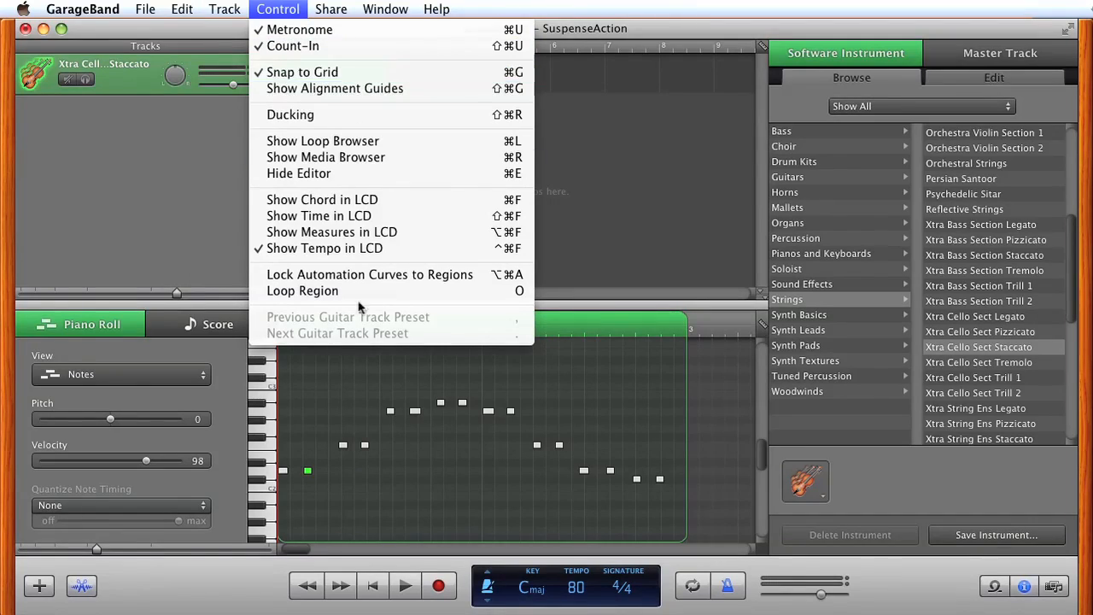
click(368, 450)
drag(364, 446, 360, 447)
drag(390, 412, 436, 406)
click(441, 402)
click(463, 404)
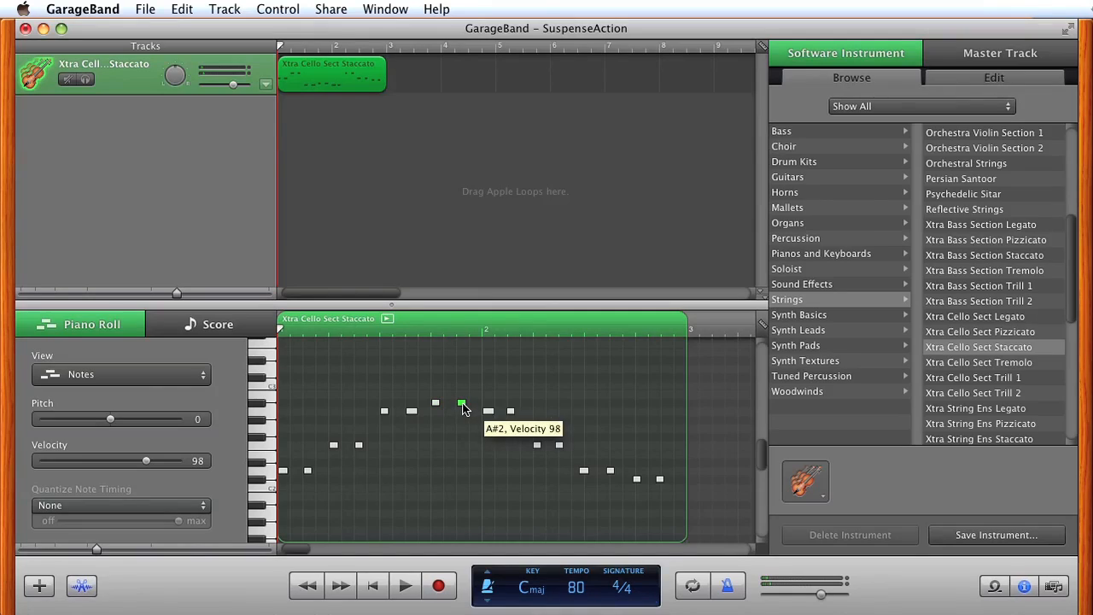
Step: Align the second measure's A, F, D and C# note pairs to the grid
click(491, 412)
drag(508, 417, 511, 416)
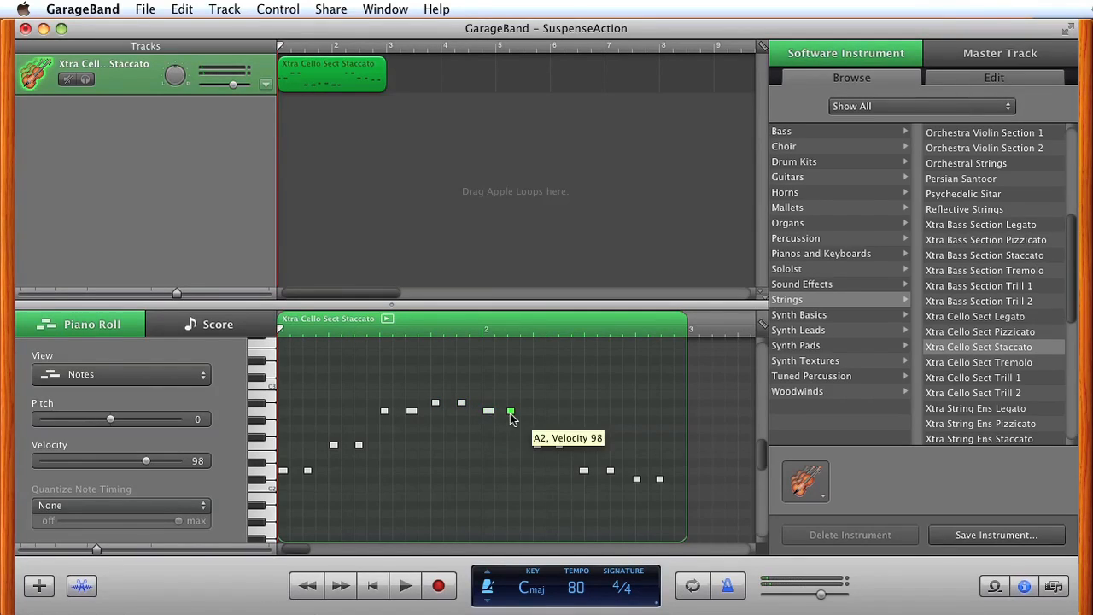
click(538, 447)
drag(559, 448, 665, 482)
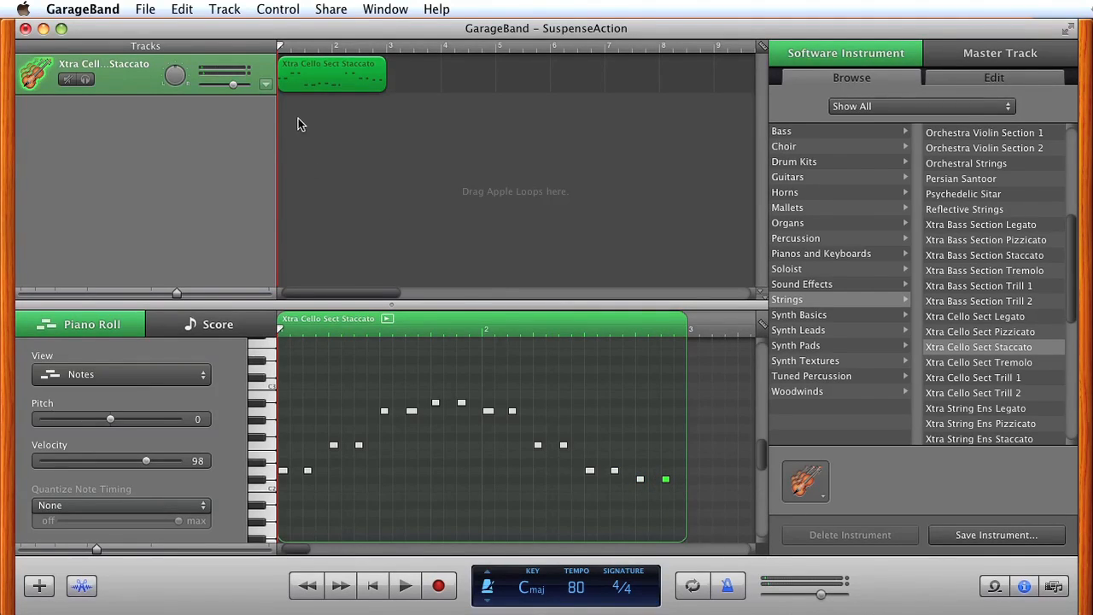
Step: Play back the corrected cello region from the start and turn off the metronome
key(space)
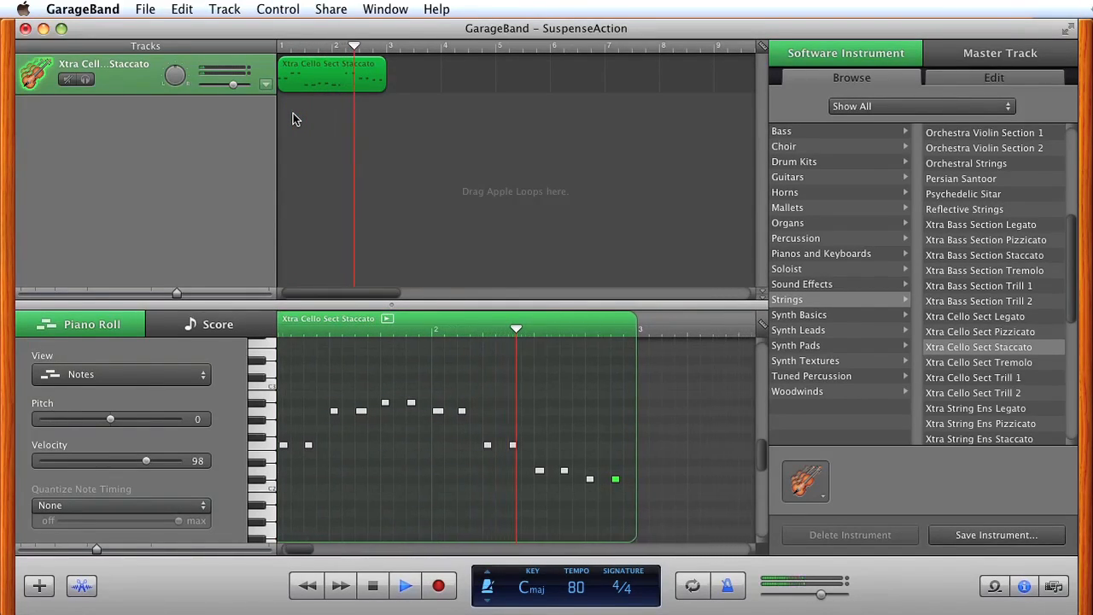
key(space)
click(739, 587)
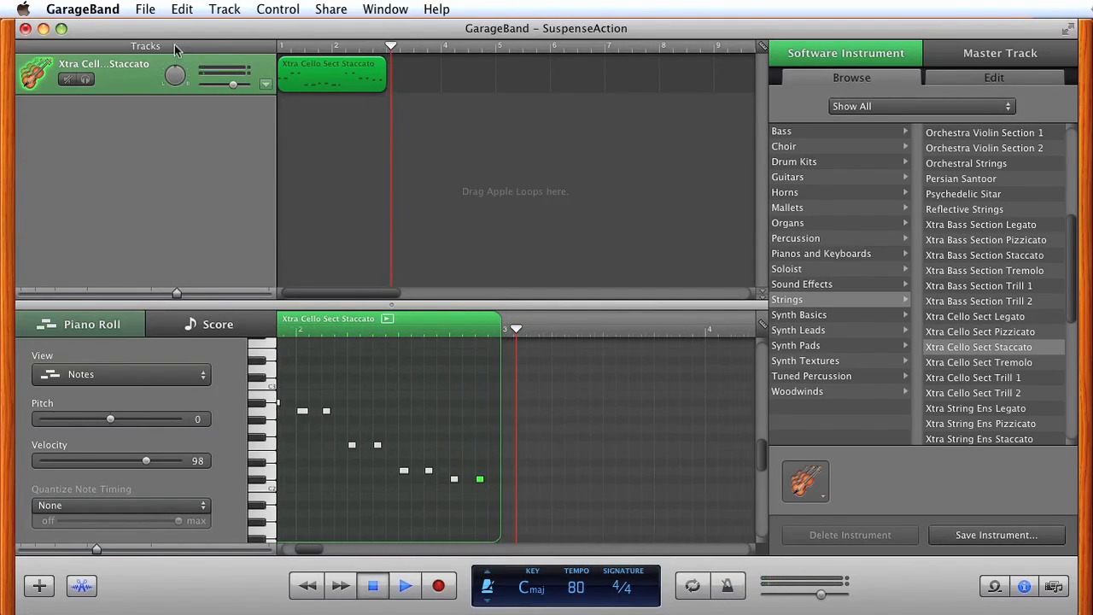
Step: Stop playback and check which GarageBand version is installed
key(space)
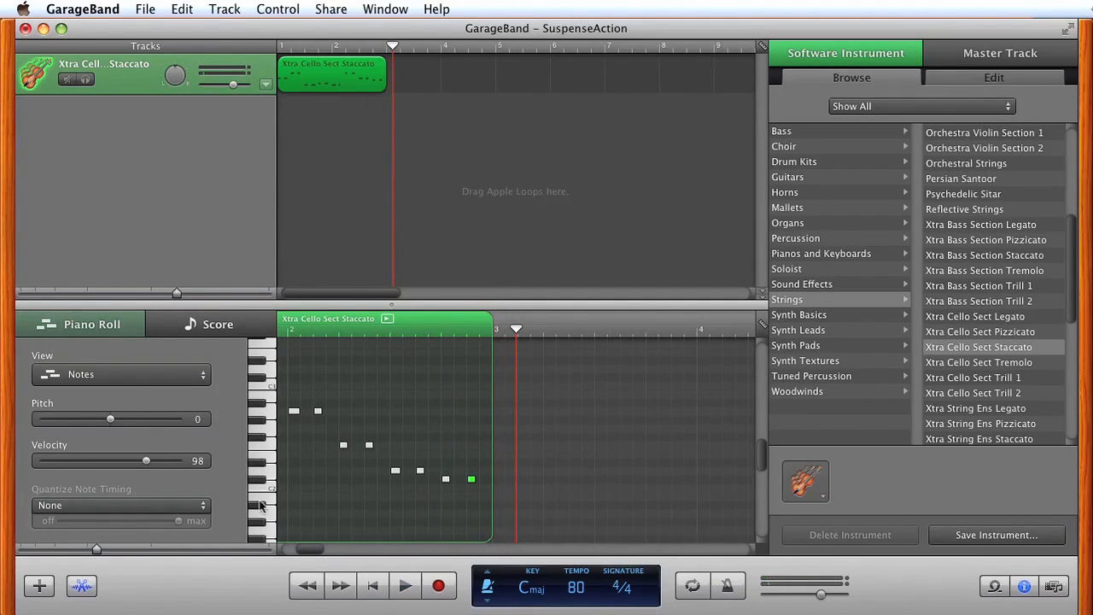
drag(307, 547, 233, 546)
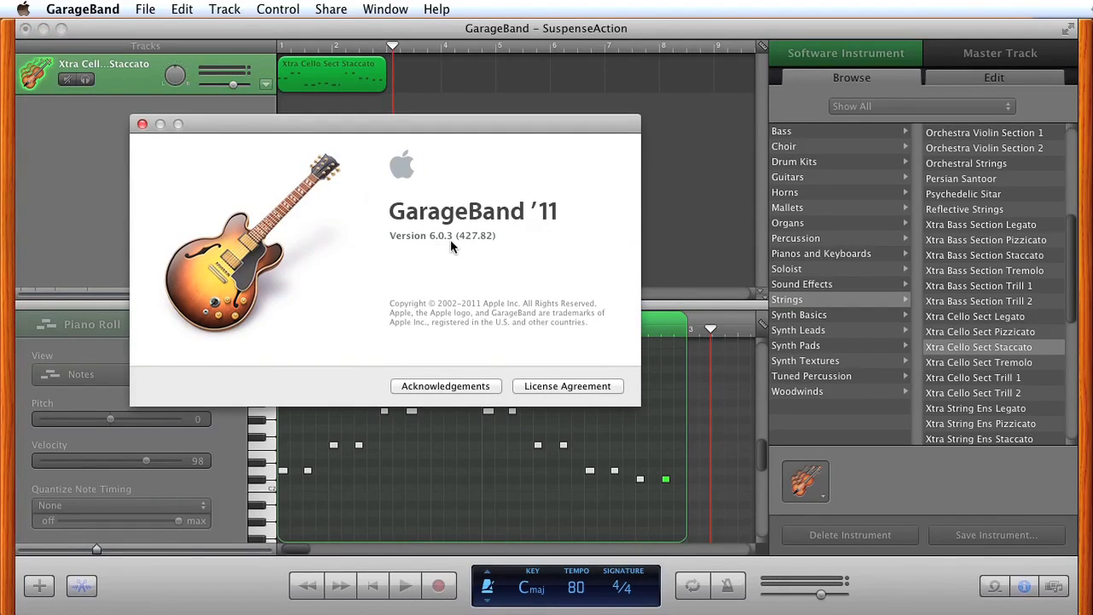
click(143, 124)
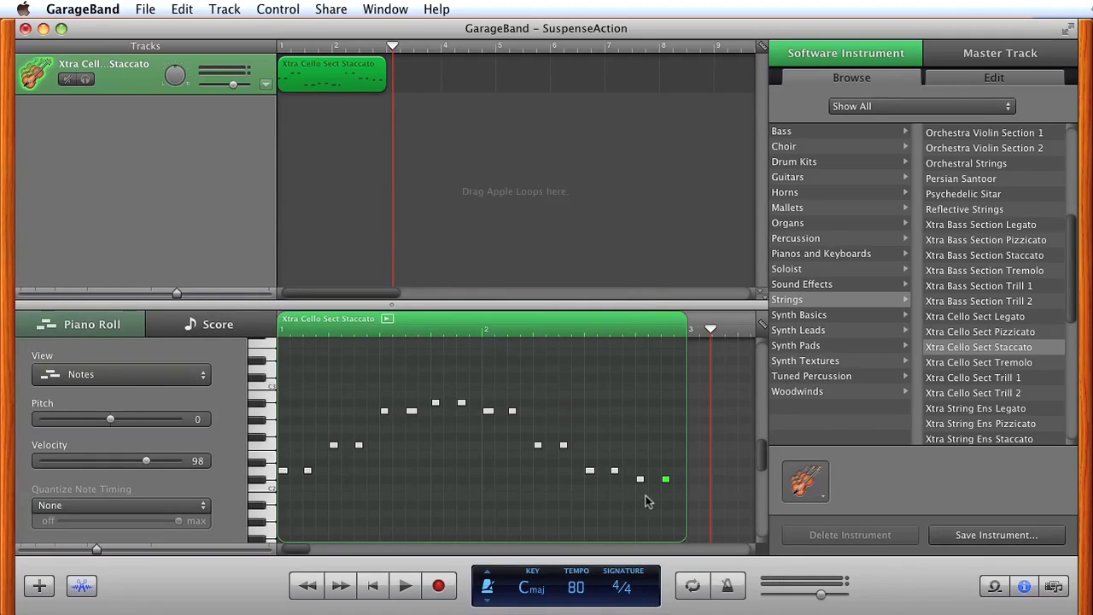
Step: Set the project tempo to 160 bpm and play back the cello region from the start
click(582, 595)
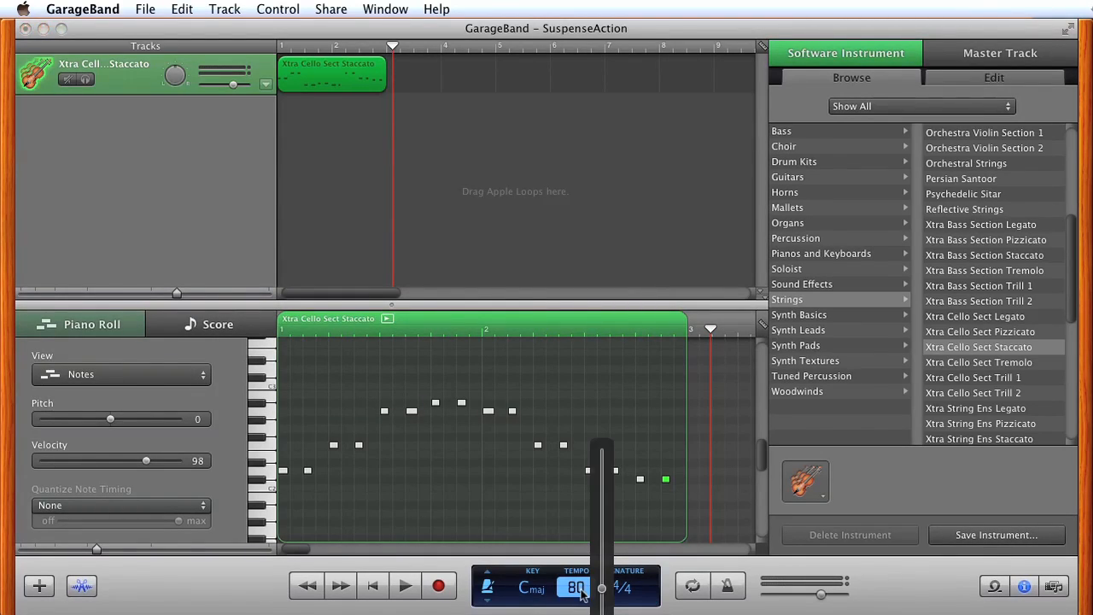
drag(603, 592, 603, 523)
click(408, 175)
drag(391, 46, 212, 49)
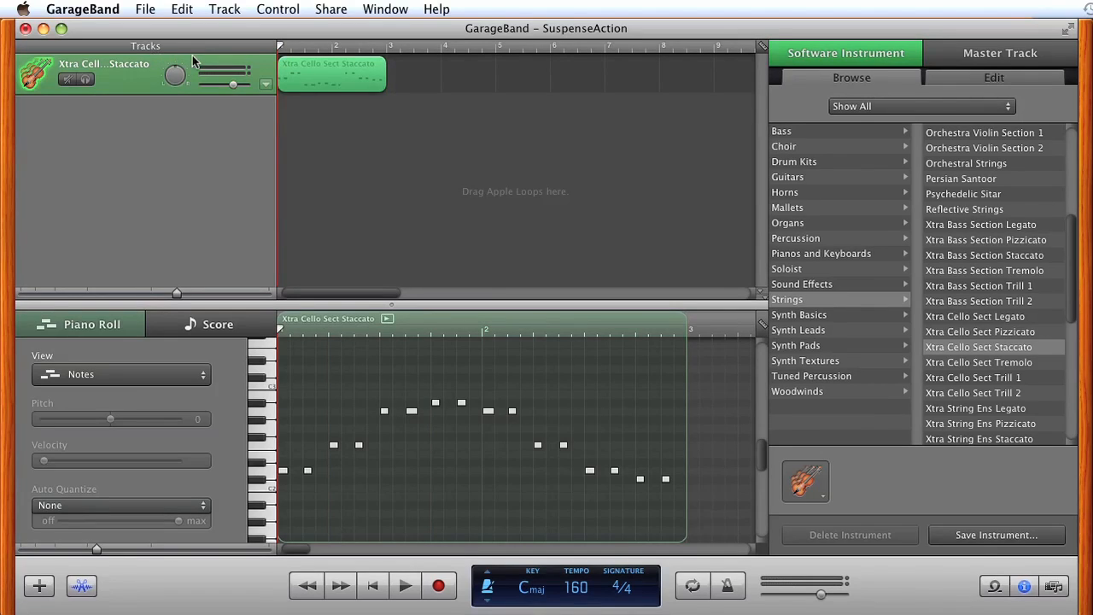
key(space)
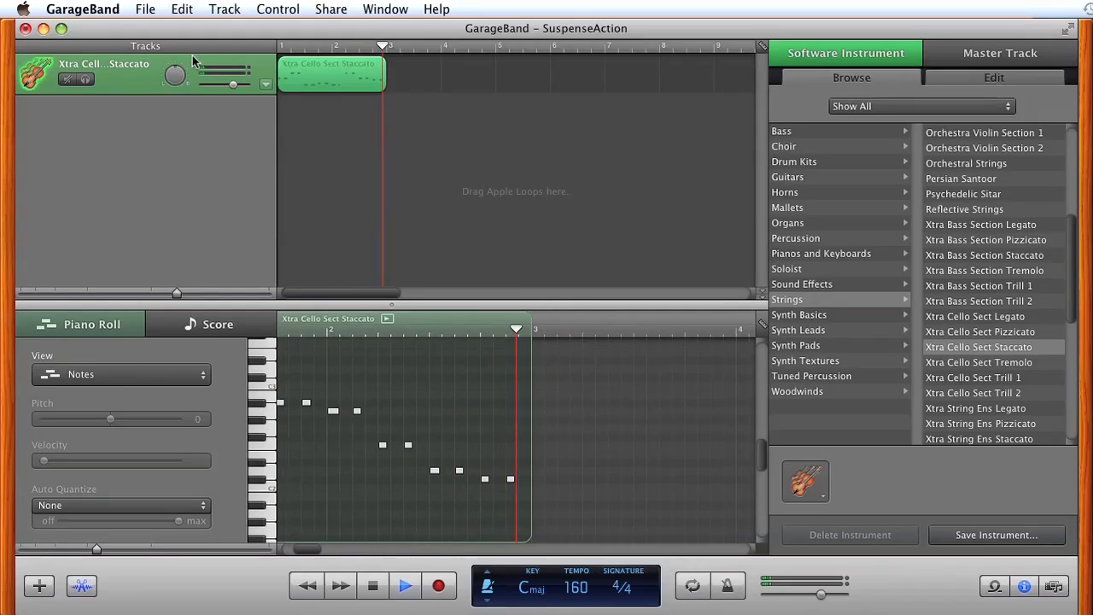
key(space)
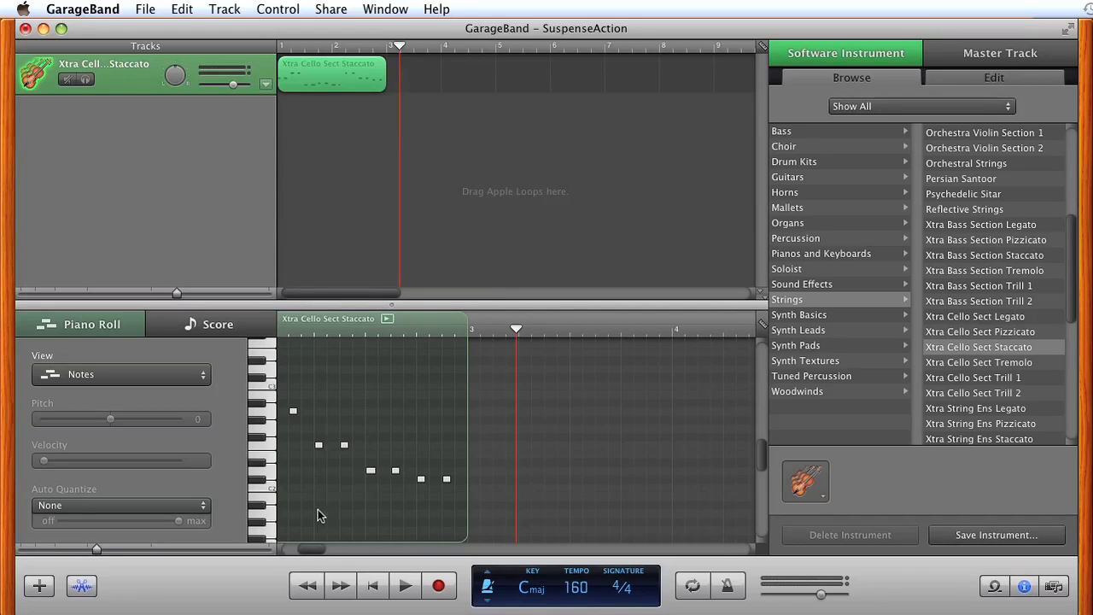
drag(320, 551, 271, 553)
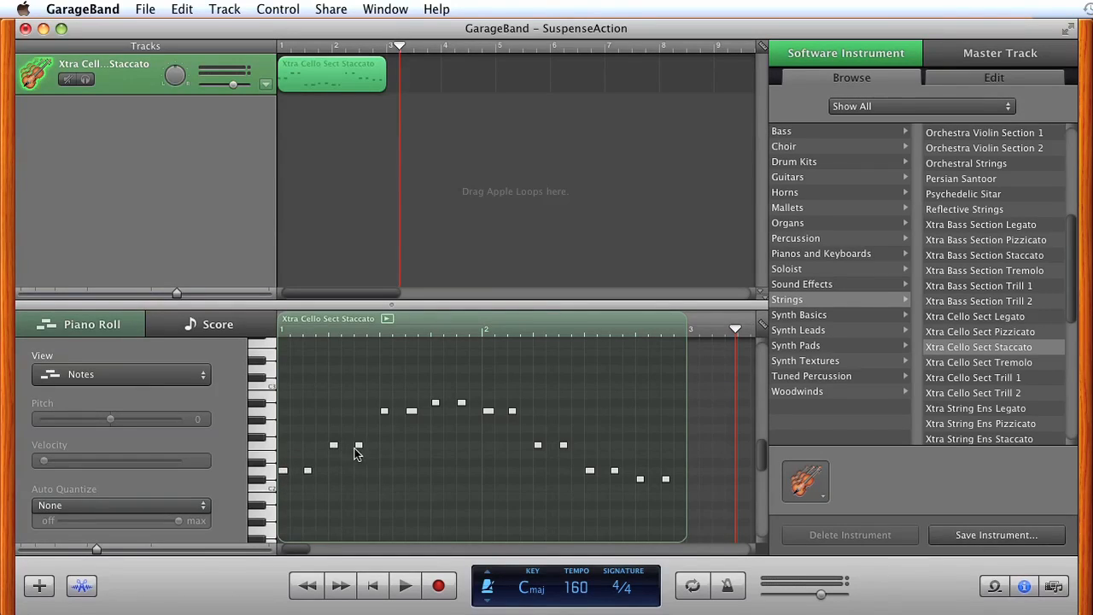
super+click(286, 503)
drag(333, 504, 292, 505)
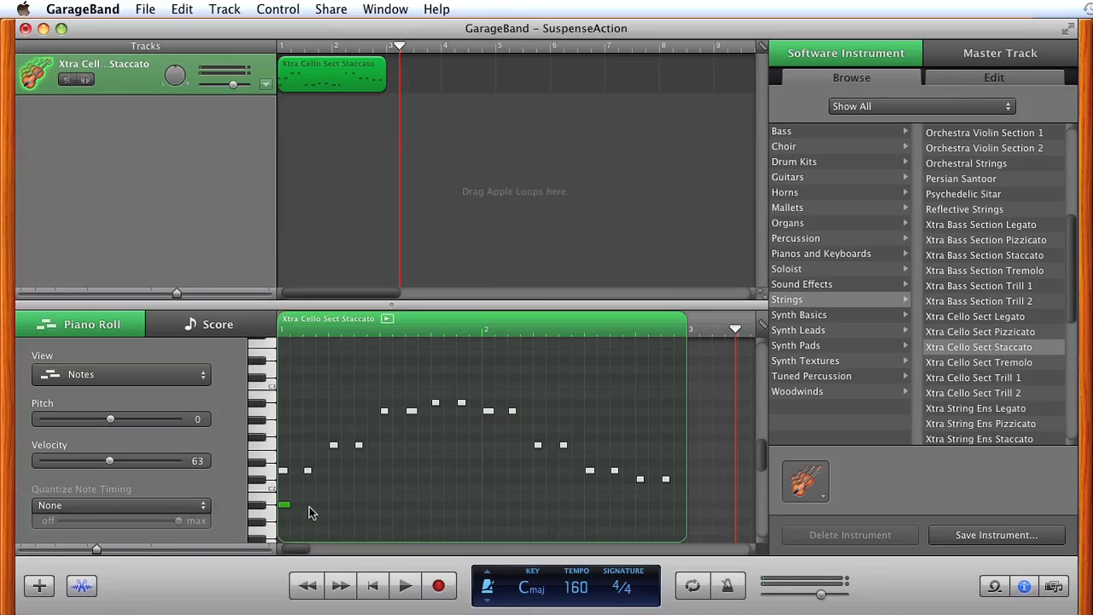
super+click(318, 504)
drag(346, 506, 320, 510)
drag(268, 530, 329, 495)
key(Delete)
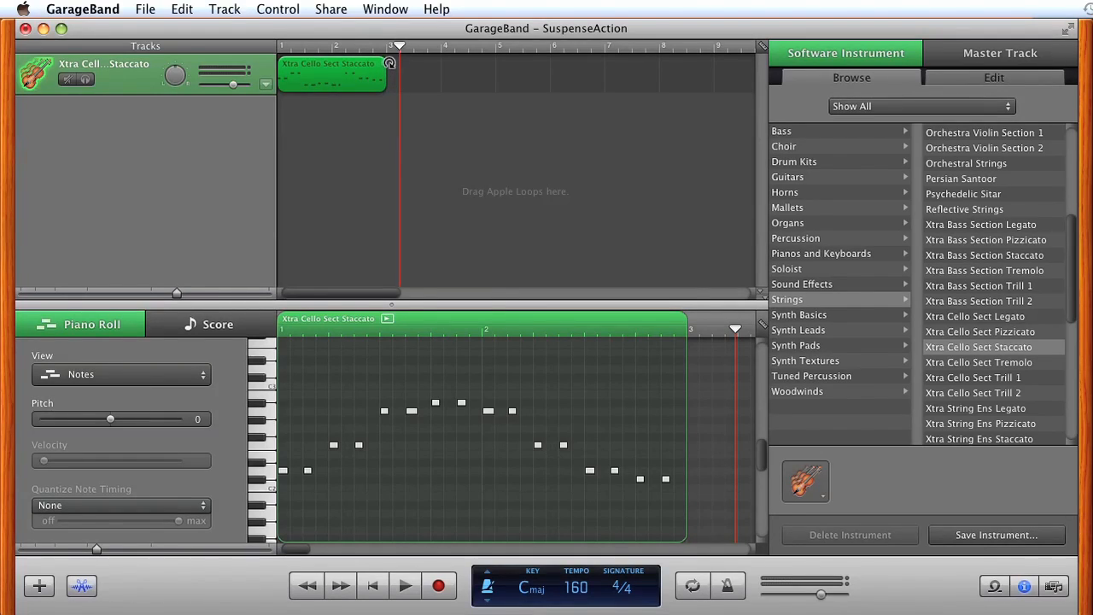
Step: Loop the cello region out to bar 25 and play back the looped line from the start
drag(385, 77, 712, 77)
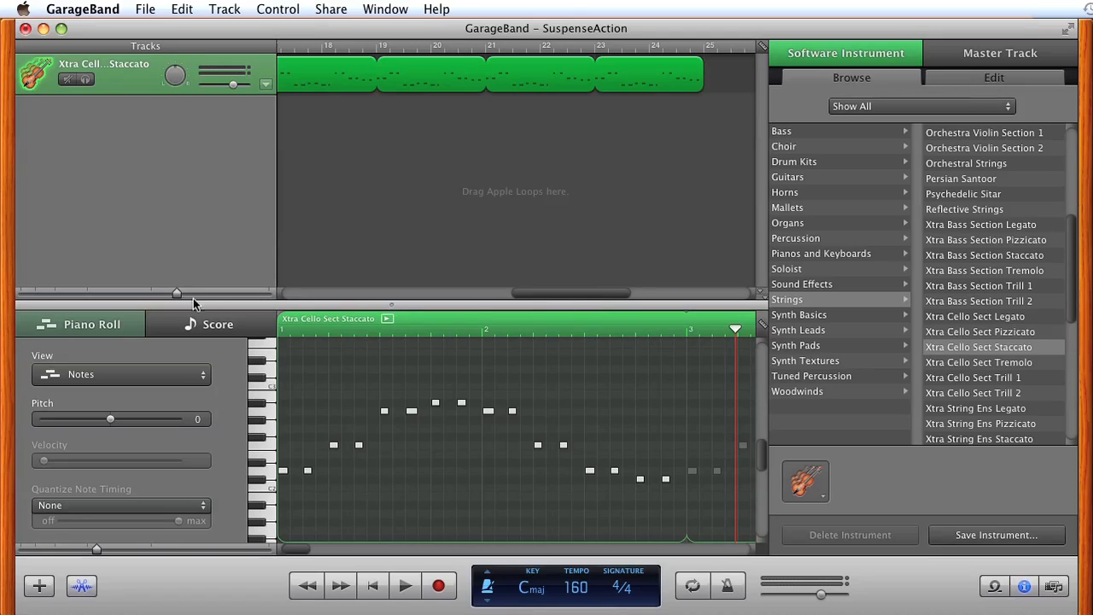
drag(544, 292, 93, 299)
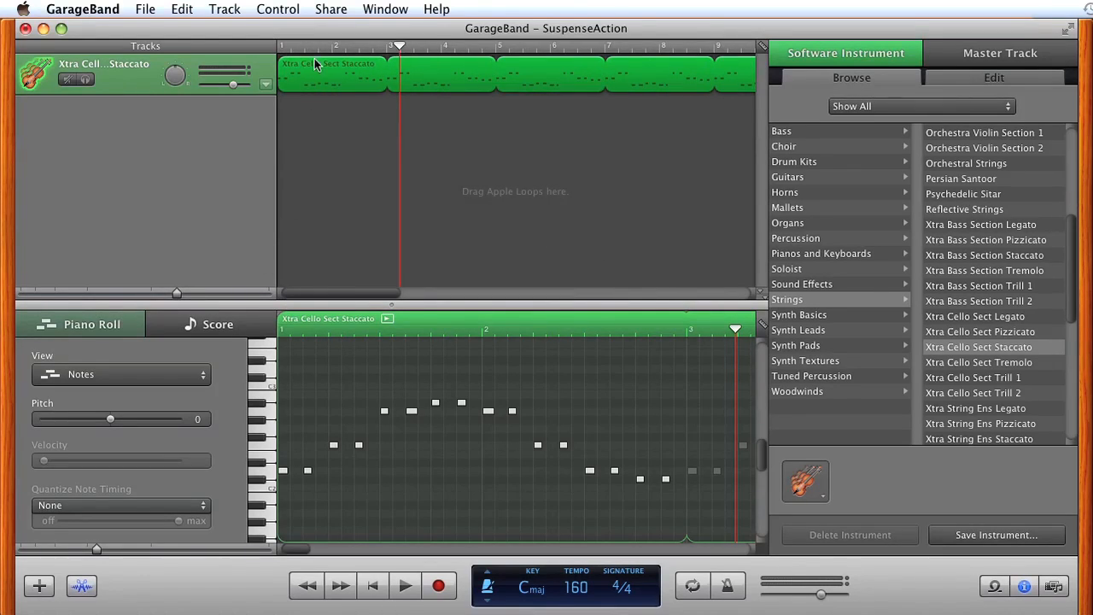
drag(336, 45, 23, 41)
key(space)
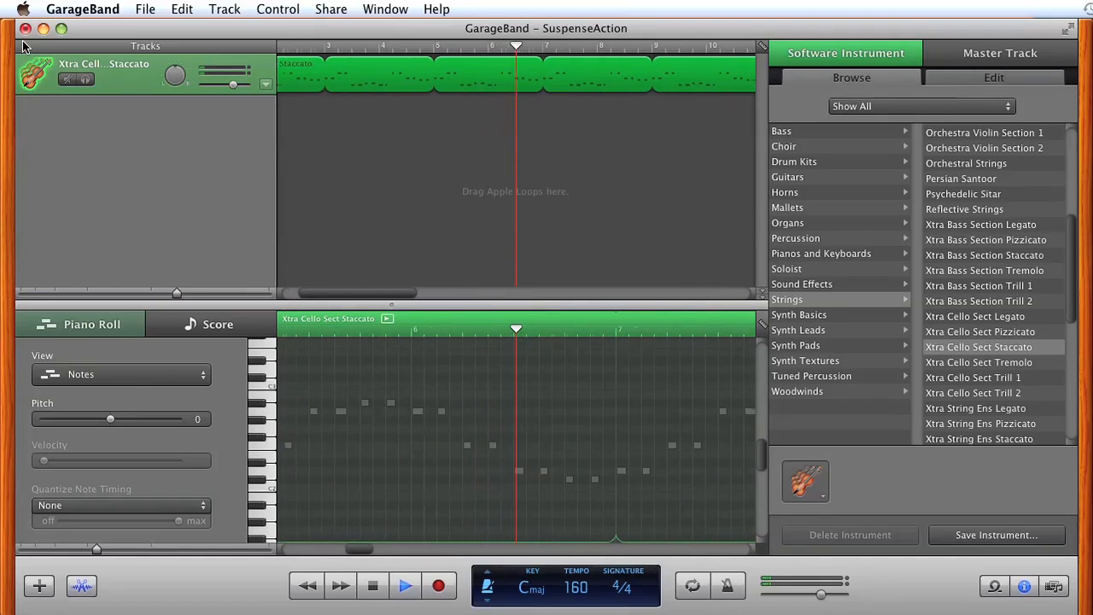
key(space)
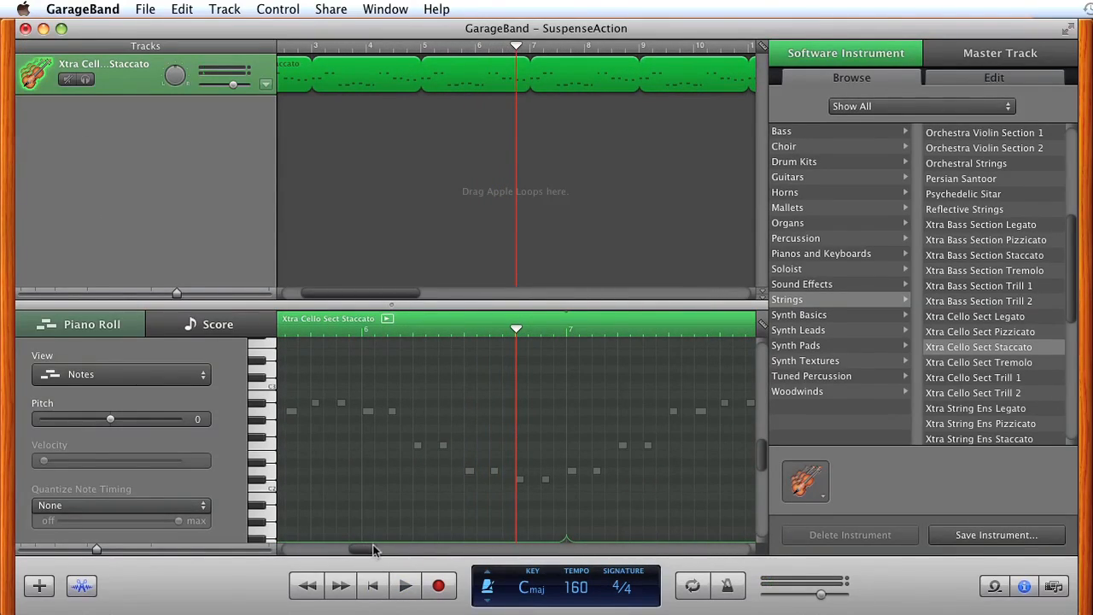
drag(376, 550, 303, 550)
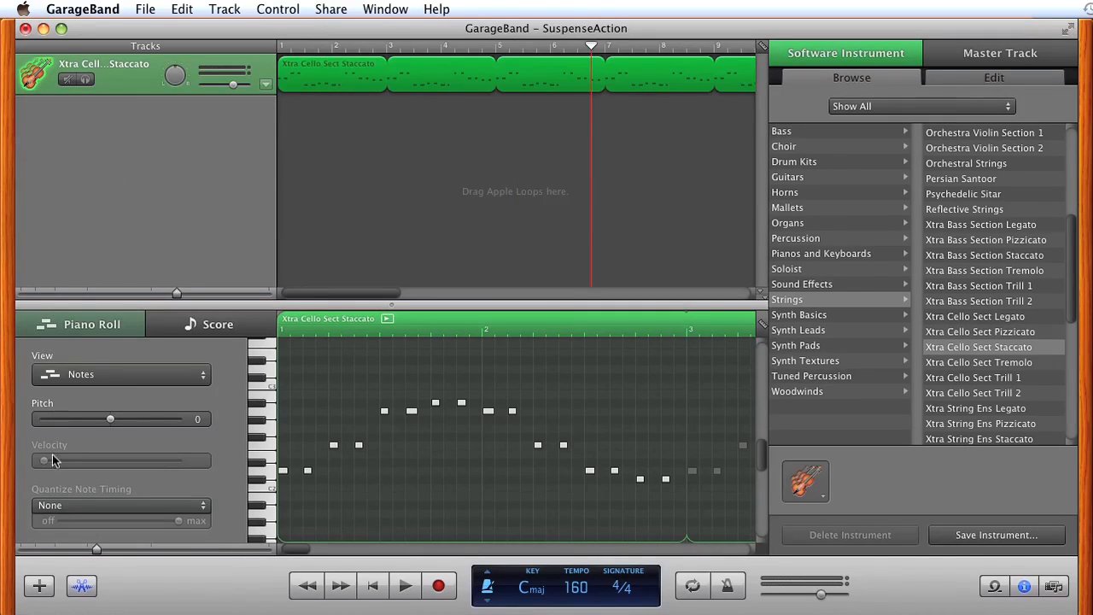
Step: Add a software instrument track and assign it the Asian Kit from the drum kits
click(39, 586)
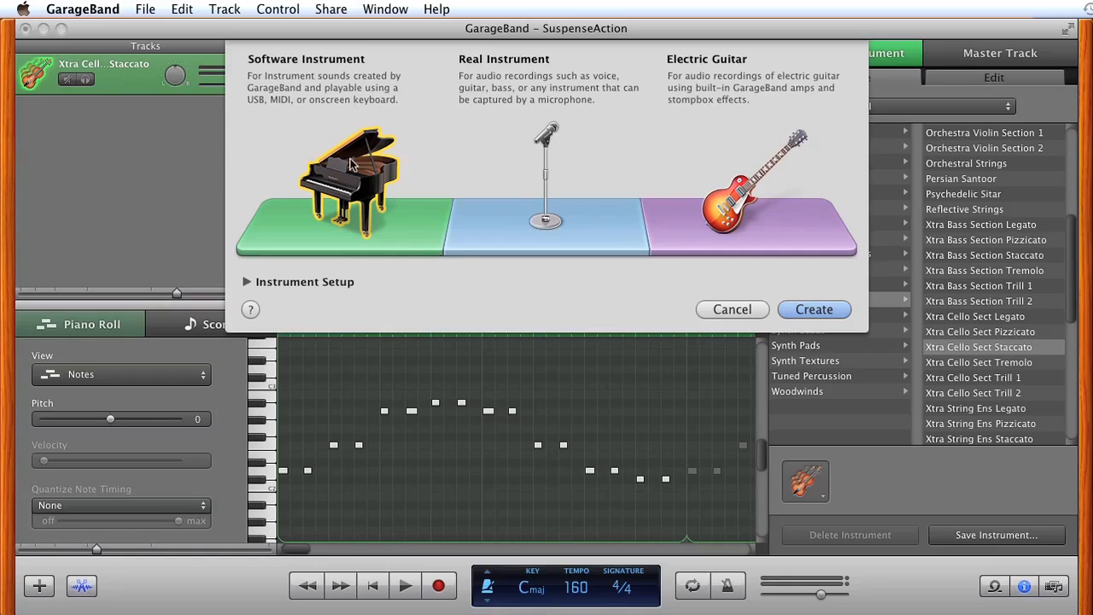
click(804, 309)
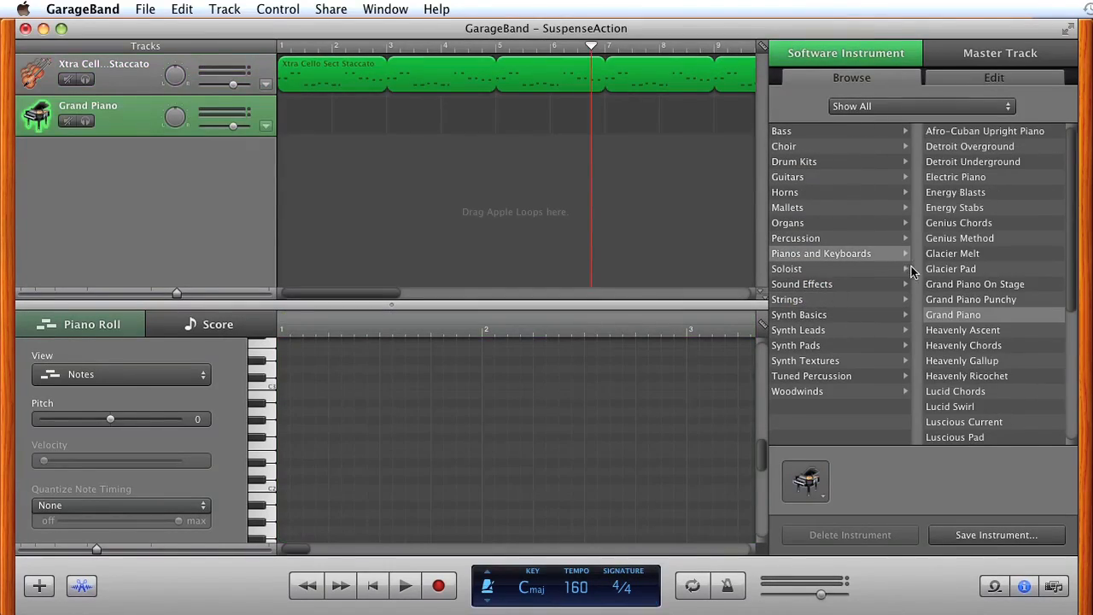
click(824, 164)
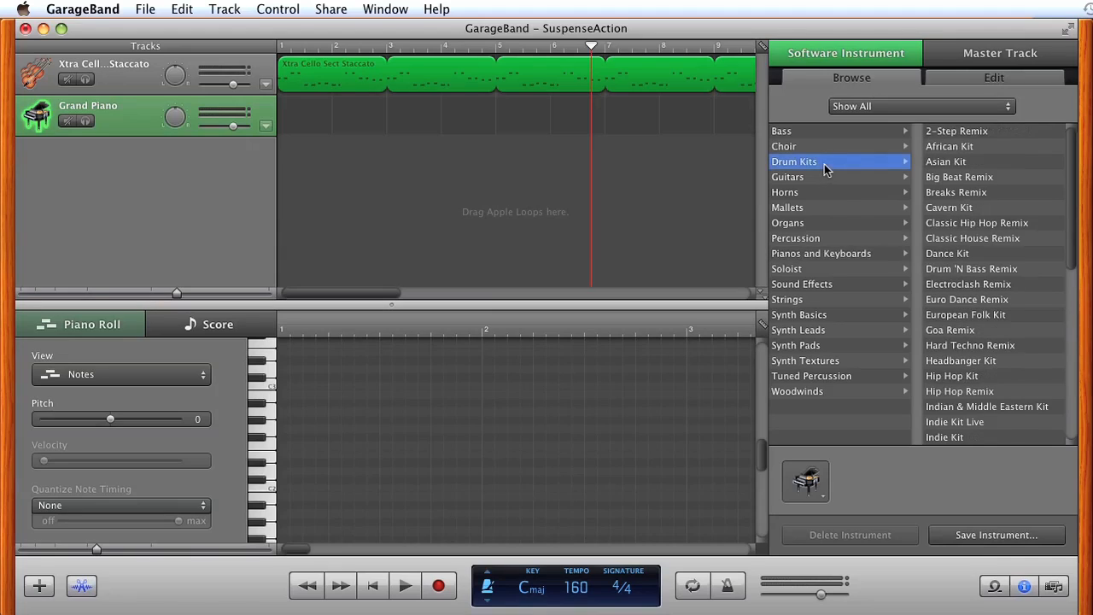
click(947, 162)
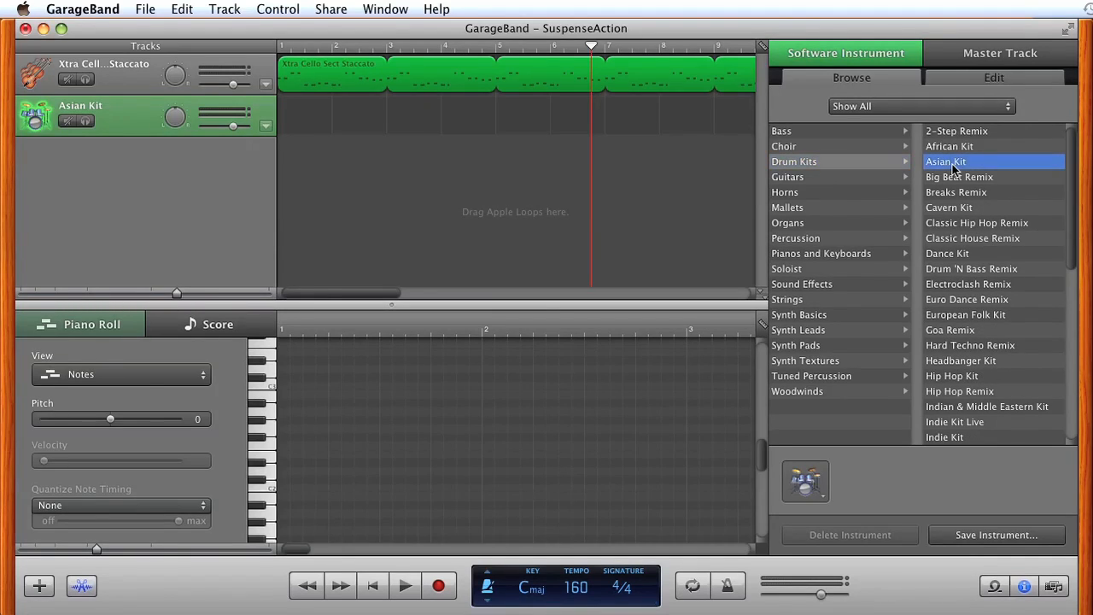
Step: Audition the Asian Kit's A# drum with Musical Typing set to the C4 octave
click(375, 9)
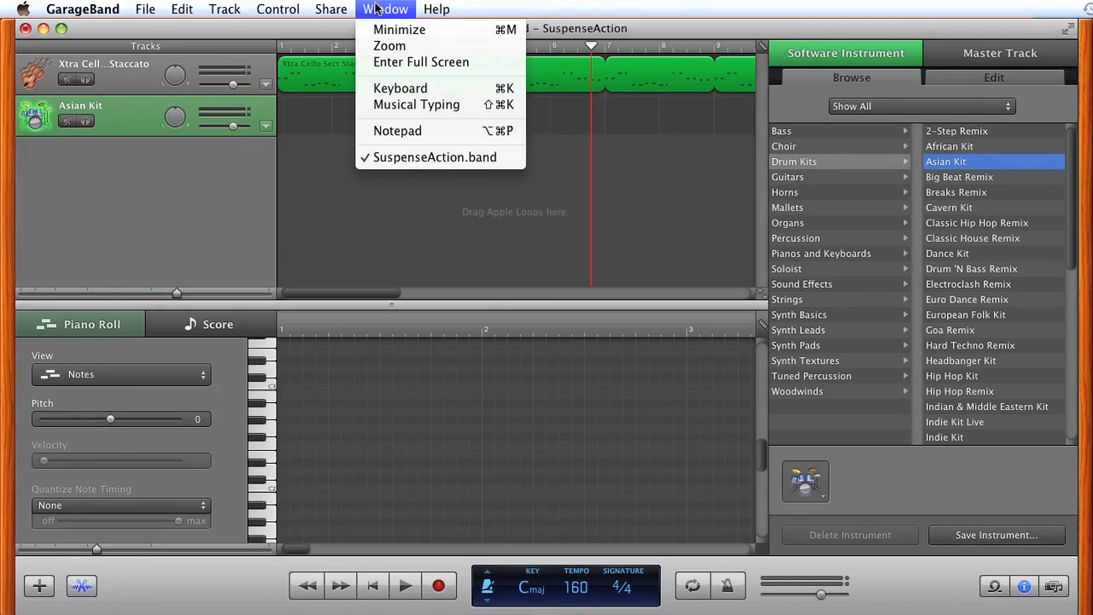
click(420, 105)
click(408, 362)
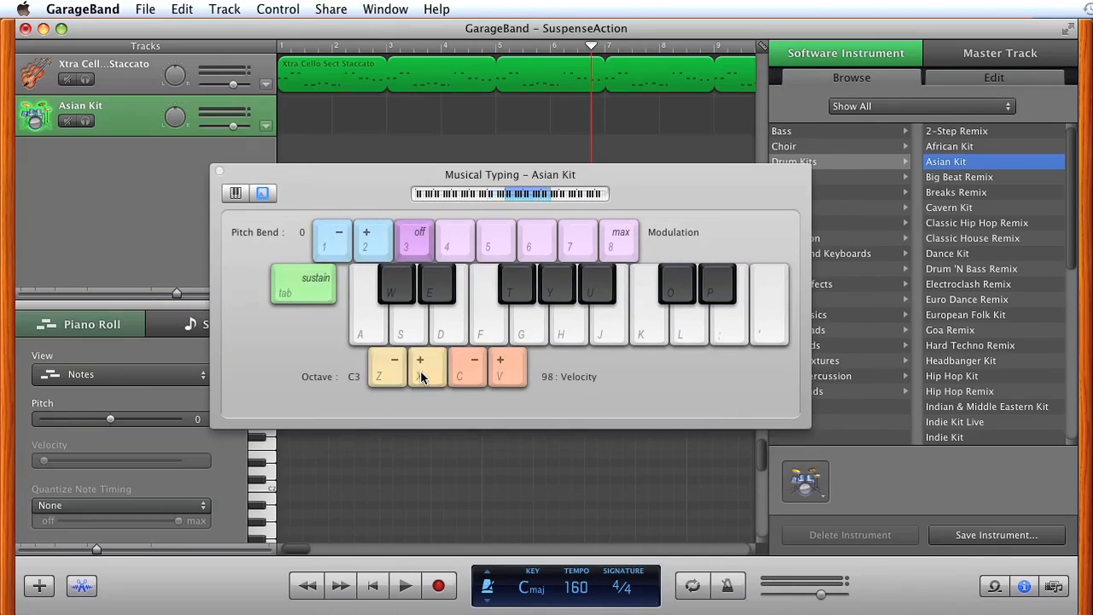
click(408, 361)
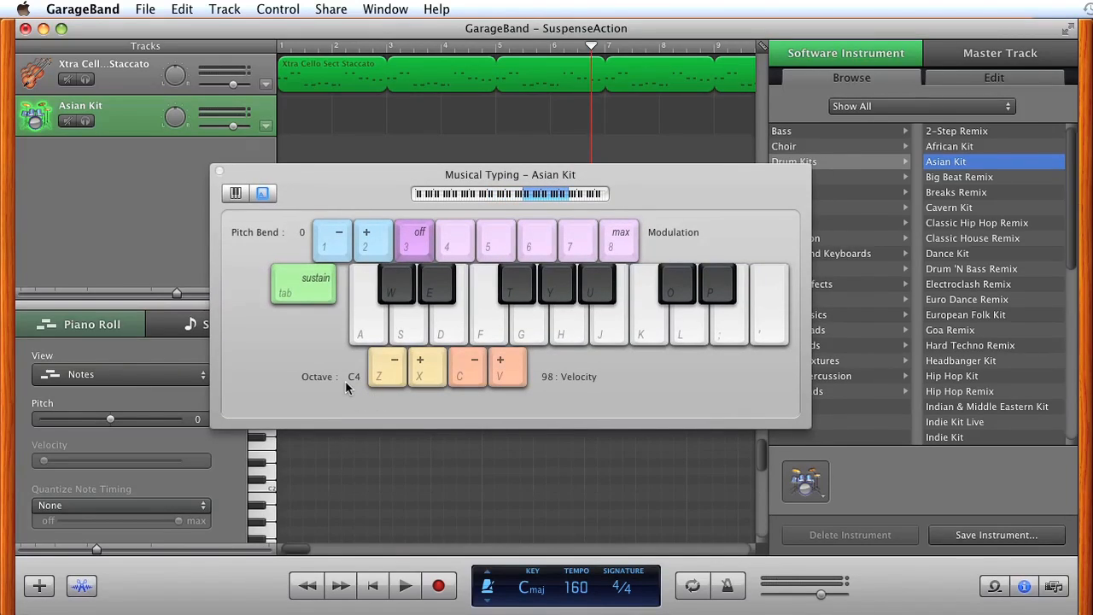
key(u)
key(u)
key(u)
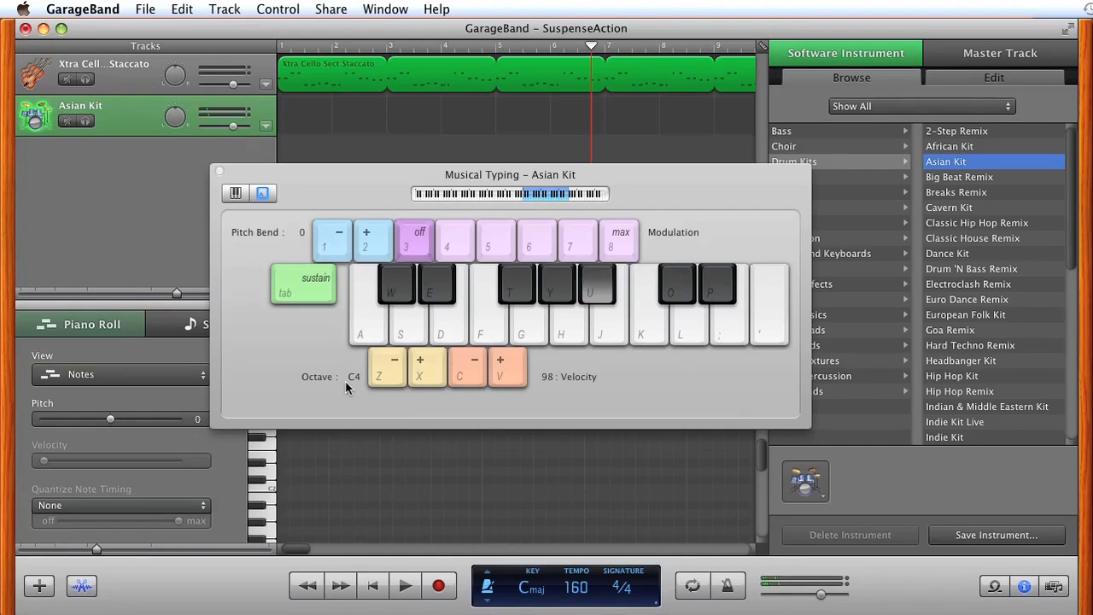
key(u)
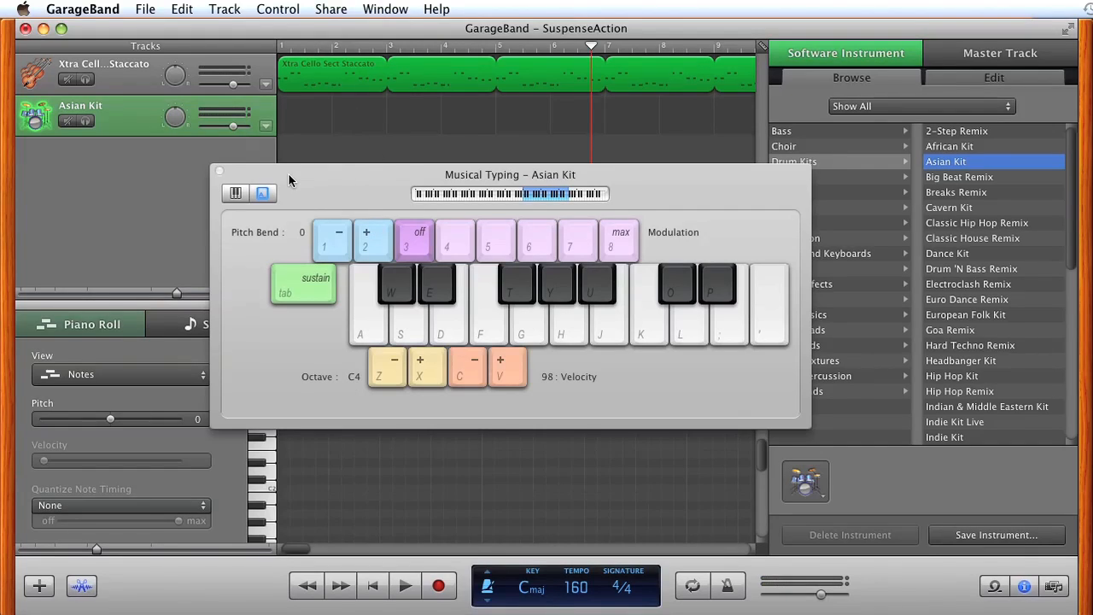
click(220, 173)
Step: Create an empty region at the start of the Asian Kit track and extend it to four measures
key(Return)
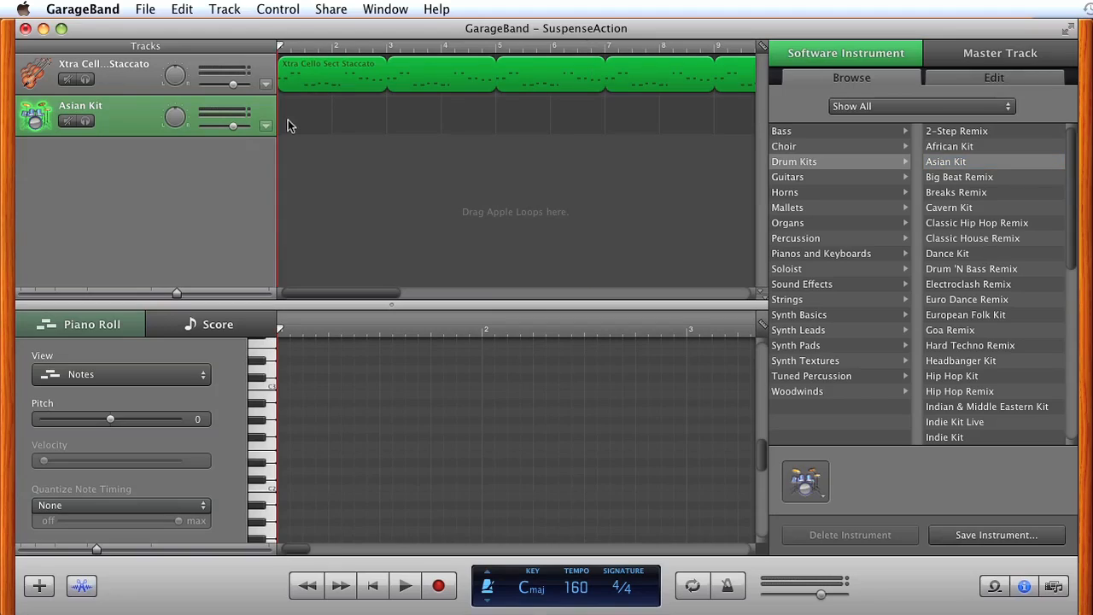
super+click(291, 110)
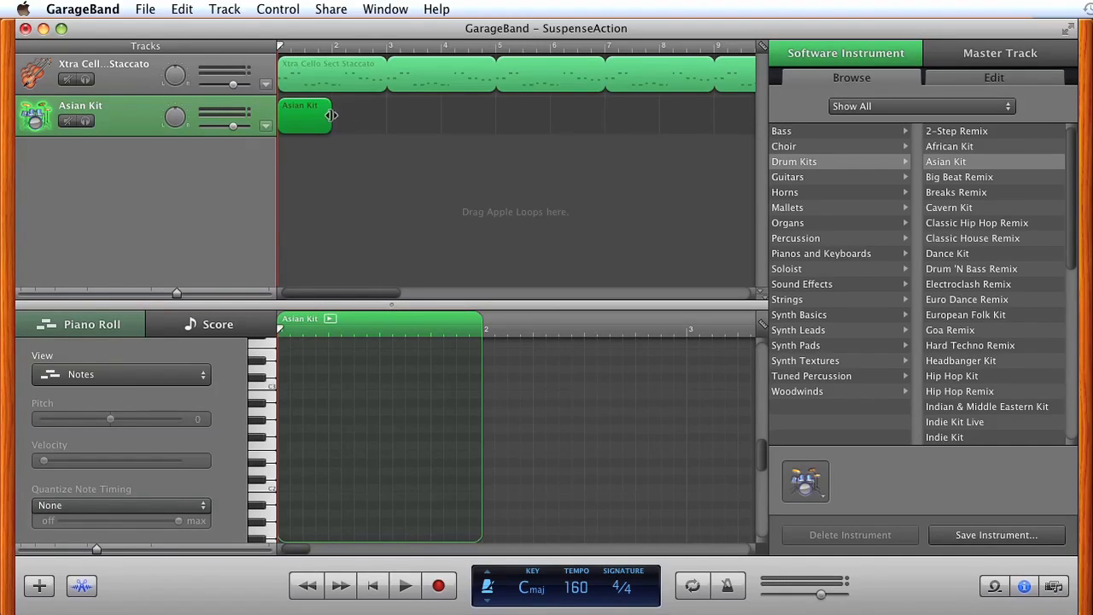
drag(331, 115, 491, 135)
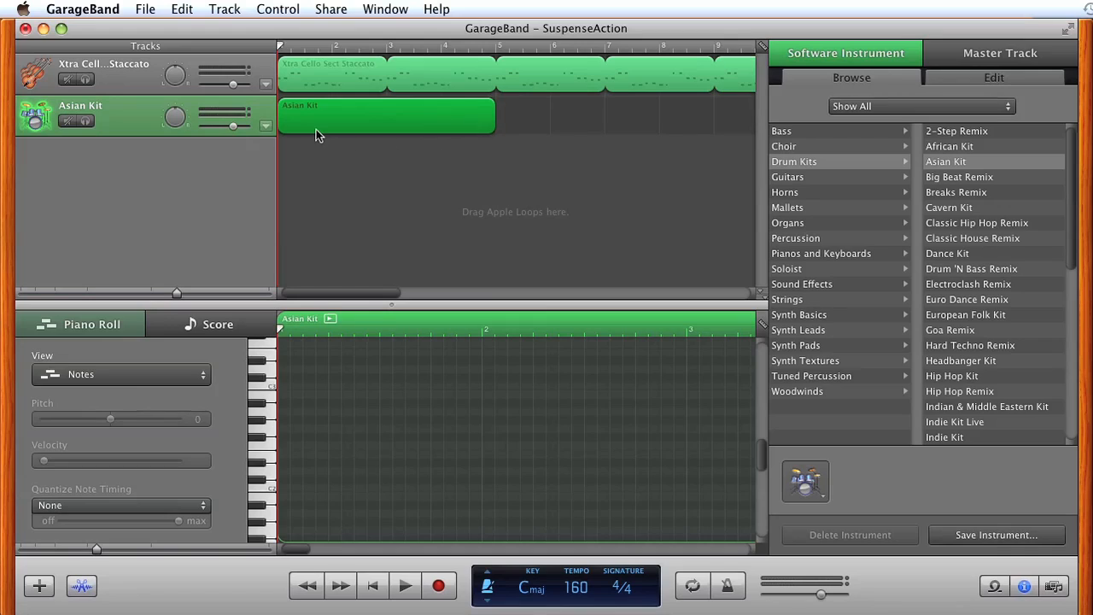
double_click(296, 115)
double_click(296, 115)
Step: Locate the auditioned A# drum on the Piano Roll's keyboard by comparing its sound with Musical Typing
click(402, 8)
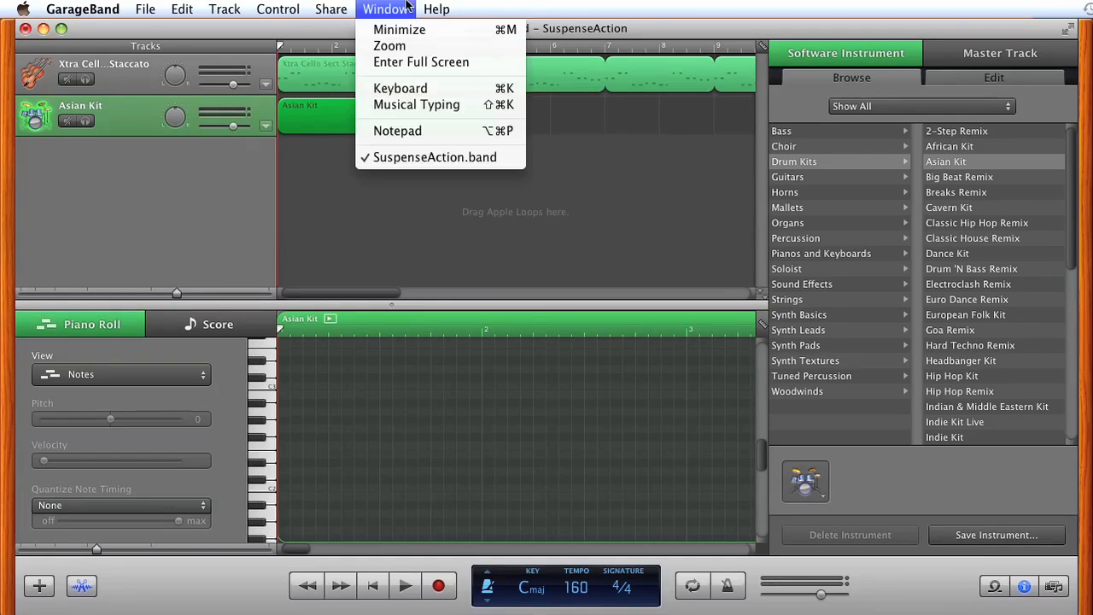
click(418, 104)
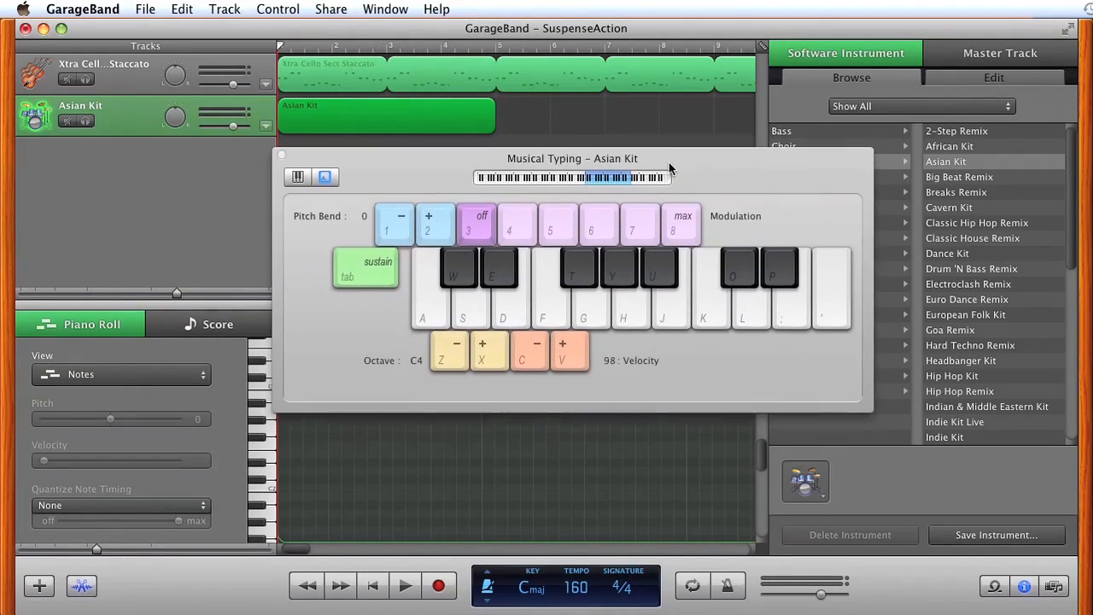
click(653, 268)
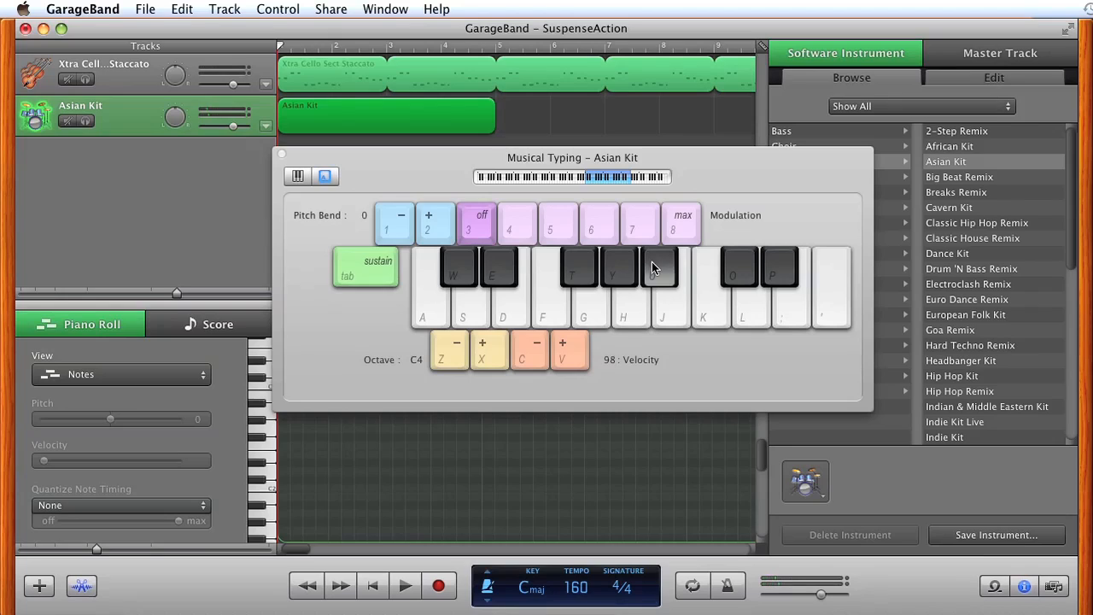
drag(409, 165, 517, 150)
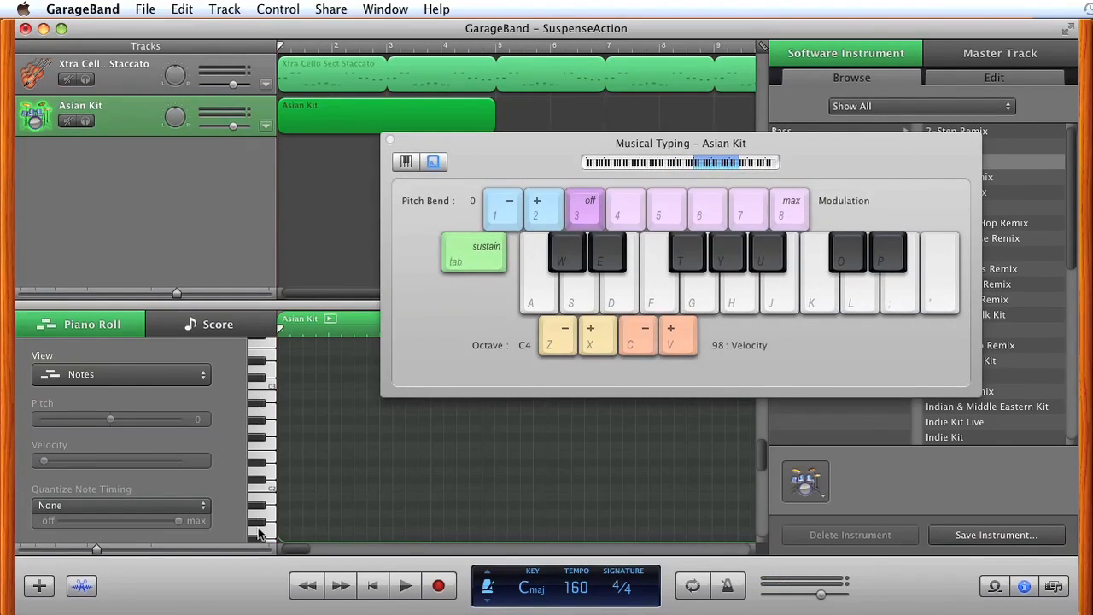
drag(754, 456, 758, 417)
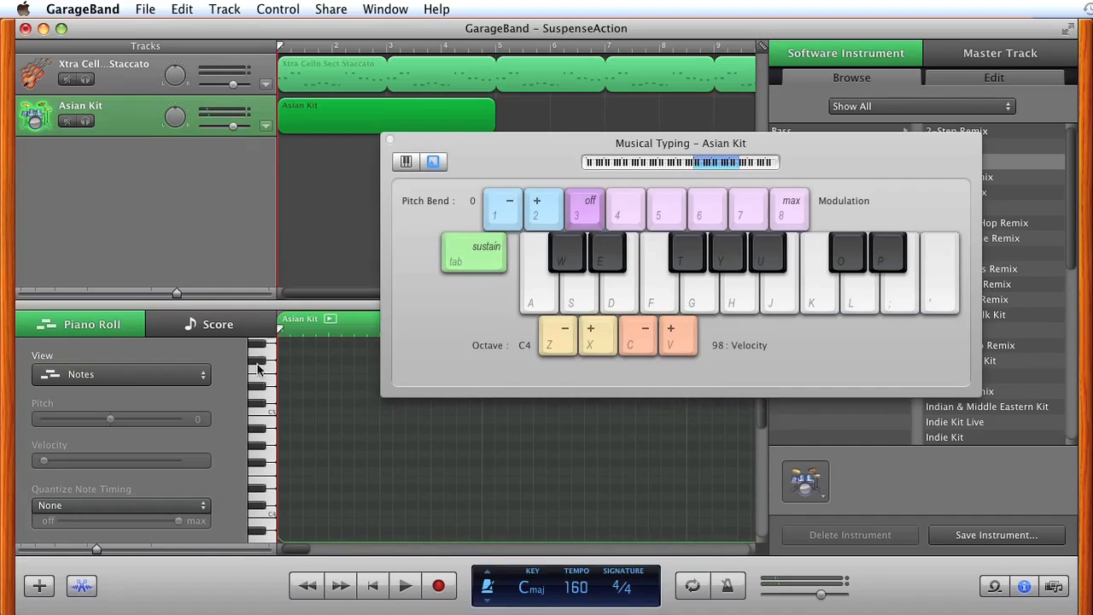
click(257, 429)
click(257, 429)
key(u)
key(super+shift+k)
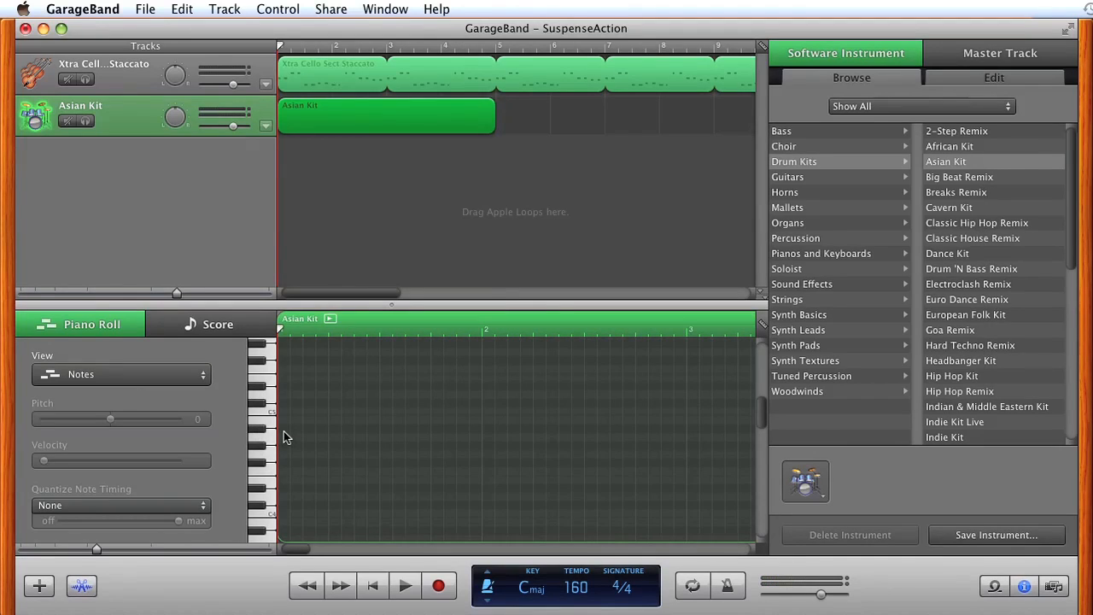
Step: Draw four short A# notes just below C5, spaced an eighth note apart, from the start of the Asian Kit region
super+click(284, 431)
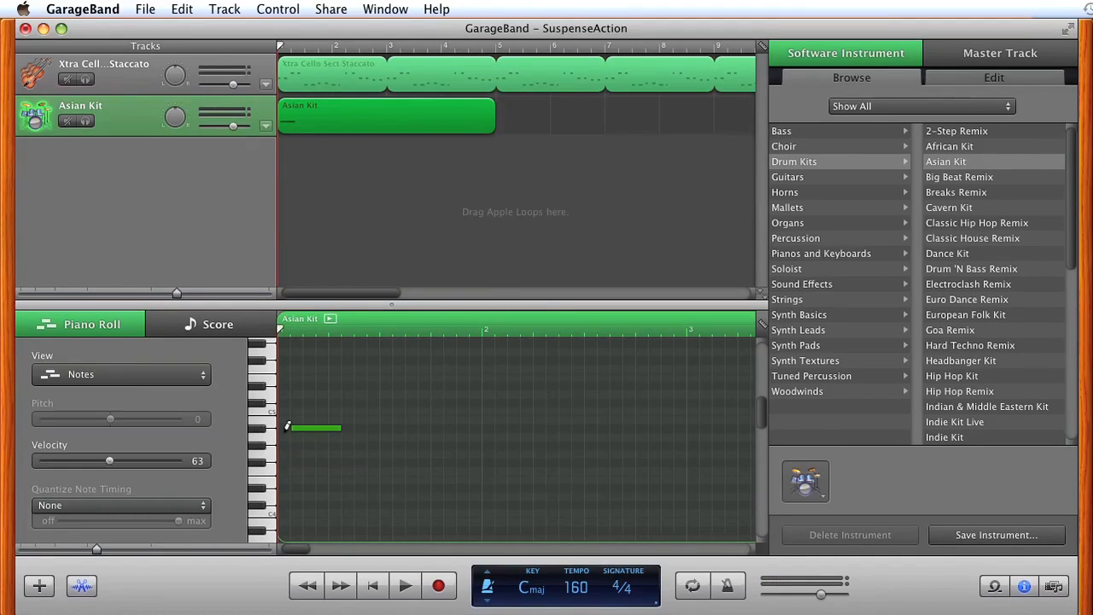
mouse_move(303, 433)
mouse_down()
mouse_move(293, 427)
mouse_move(316, 431)
mouse_move(295, 436)
mouse_up()
super+click(309, 427)
mouse_move(352, 430)
mouse_down()
mouse_move(314, 433)
mouse_move(373, 439)
mouse_up()
super+click(337, 427)
super+click(362, 427)
Step: Copy the four A# notes and paste them repeatedly at half-measure intervals to fill the four-measure Asian Kit region
drag(409, 385, 279, 476)
click(380, 331)
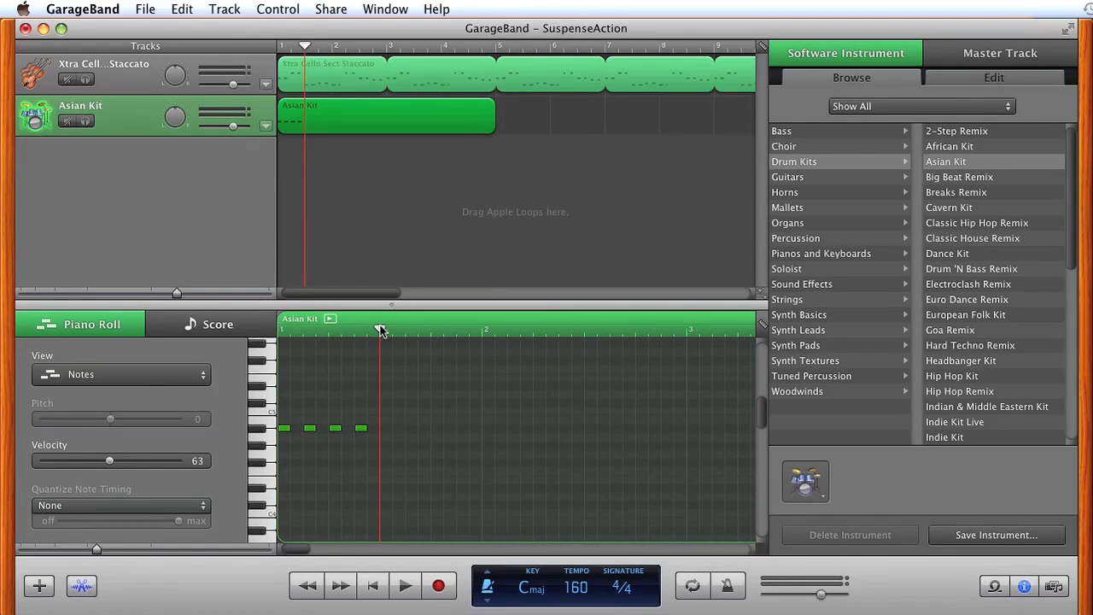
mouse_move(380, 332)
mouse_down()
mouse_move(395, 334)
mouse_move(382, 335)
mouse_up()
key(super+v)
key(super+v)
key(super+v)
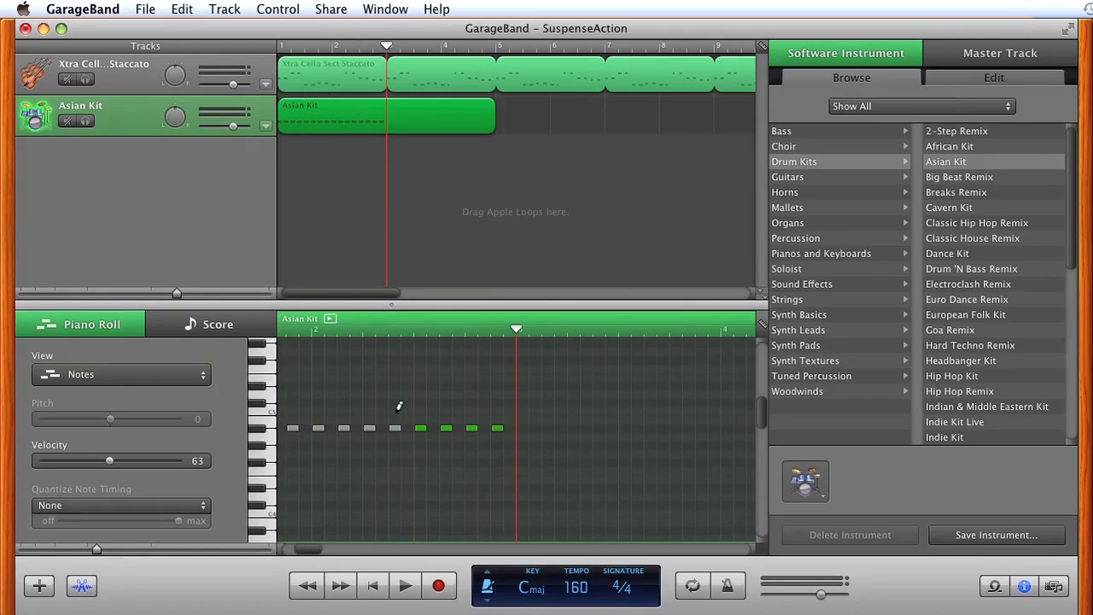
key(super+v)
key(super+v)
key(super+v)
key(super+v)
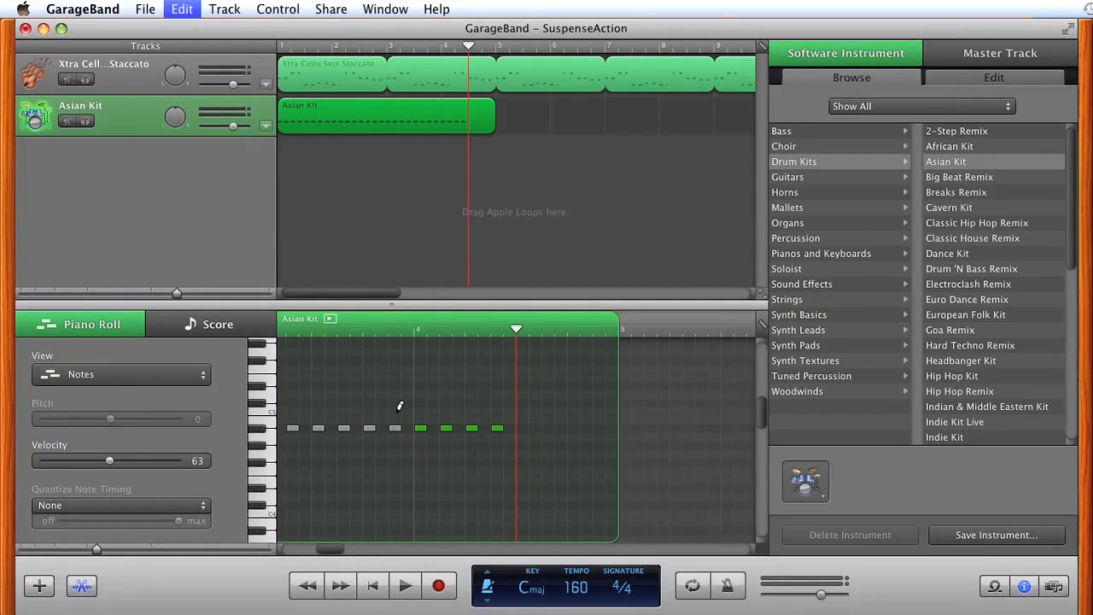
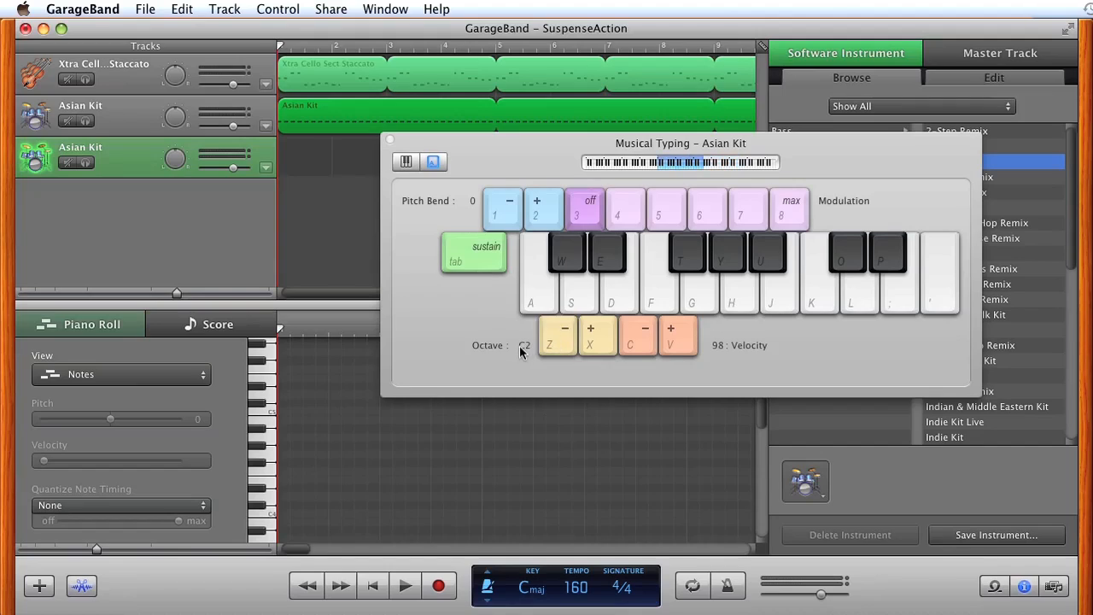
Step: Lower Musical Typing to the C0 octave and audition the Asian Kit's B, D# and E drums
click(551, 345)
click(552, 346)
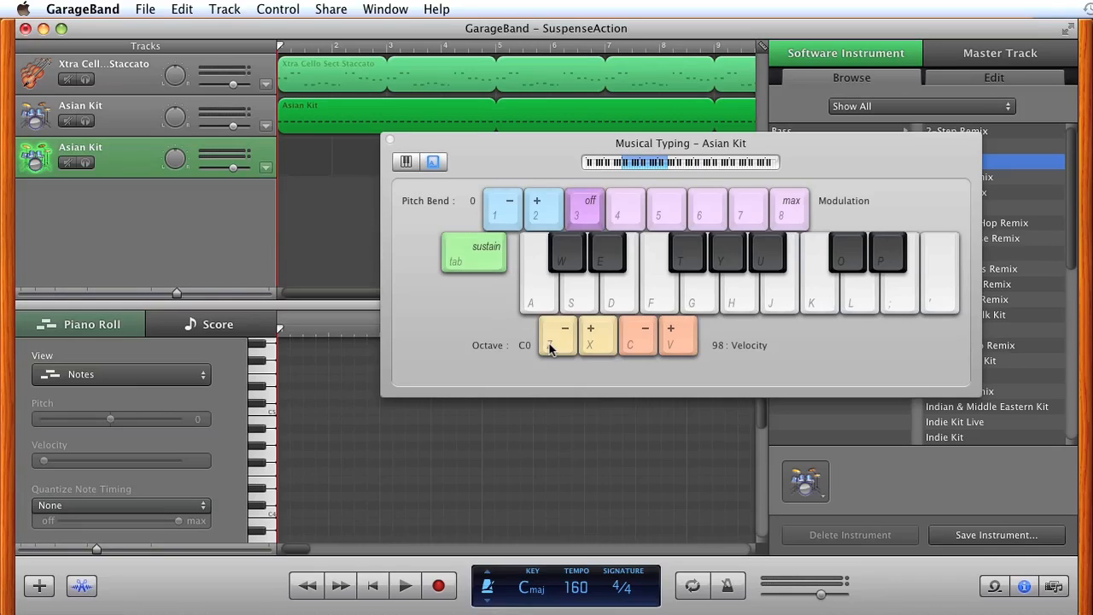
key(j)
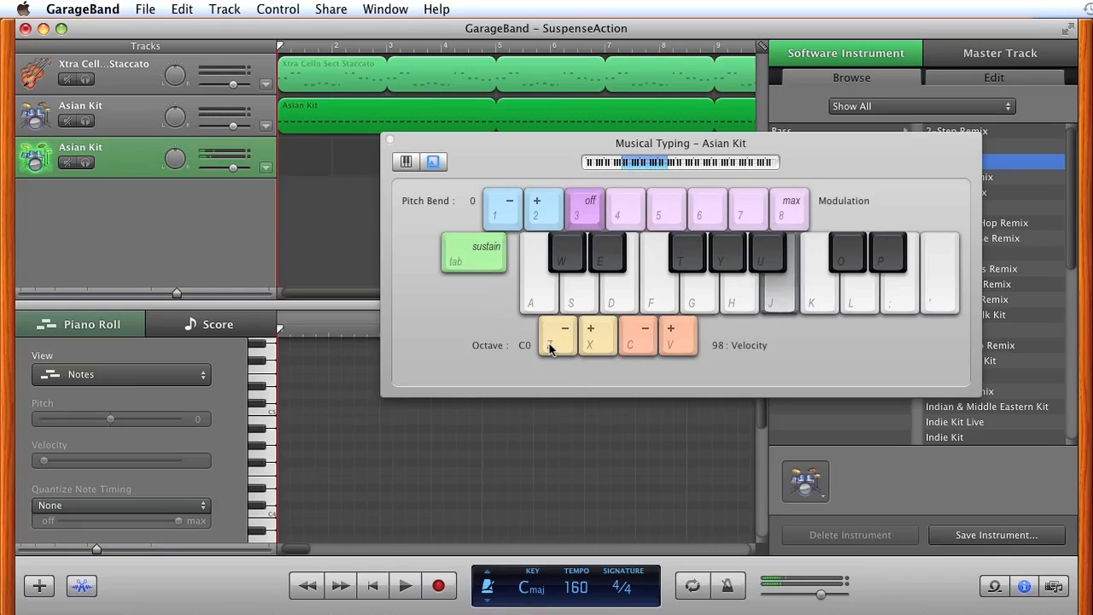
key(p)
key(j)
key(p)
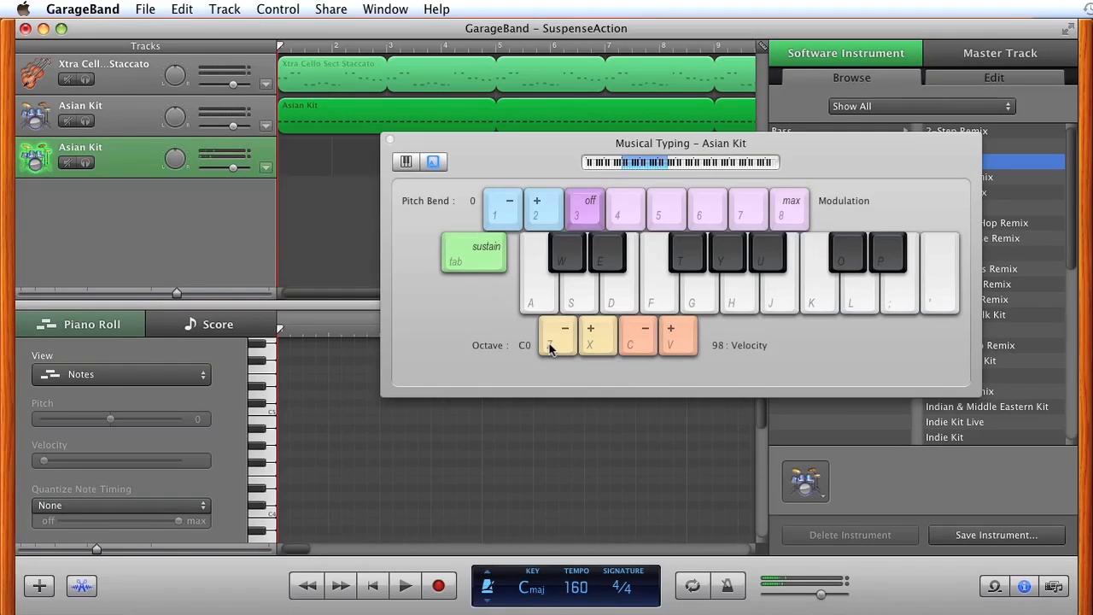
key(p)
key(semicolon)
Step: Record repeated drum phrases of B, D# and E hits on the second Asian Kit track using Musical Typing
drag(533, 149, 463, 202)
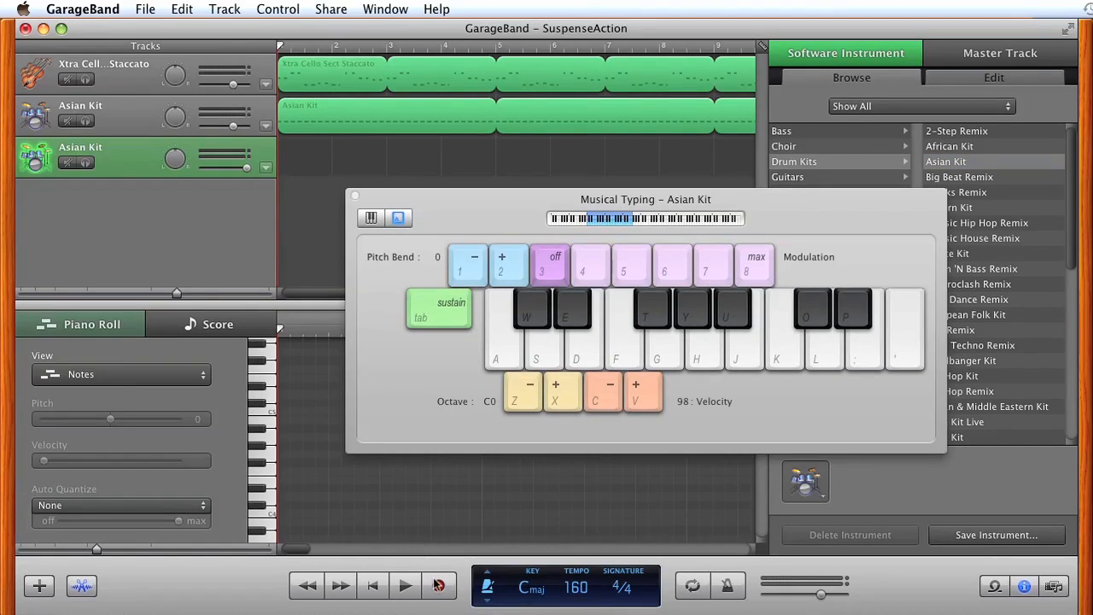
click(438, 587)
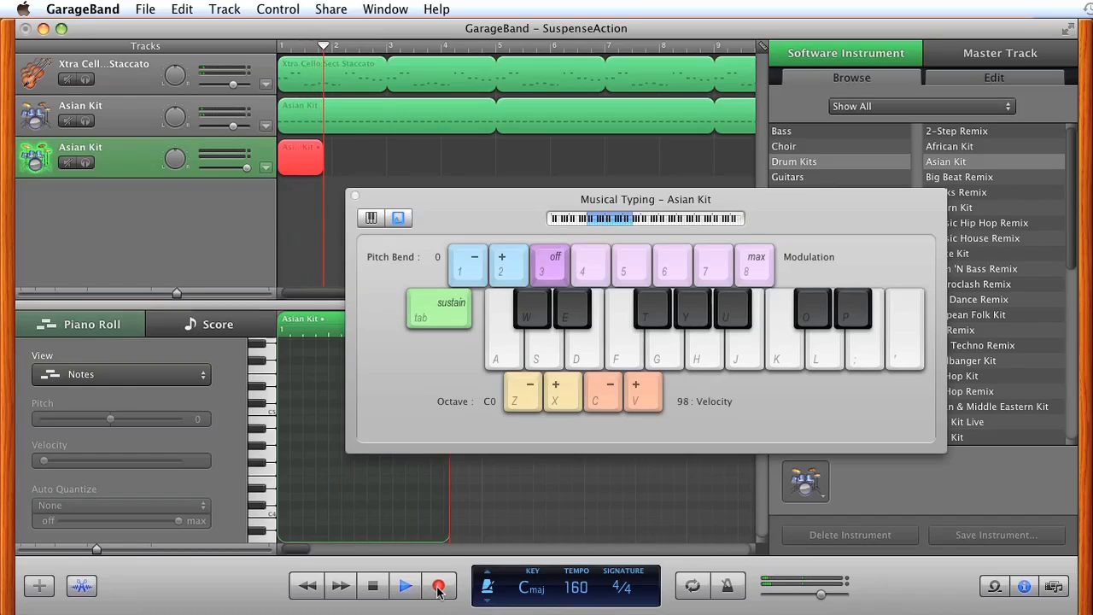
key(j)
key(semicolon)
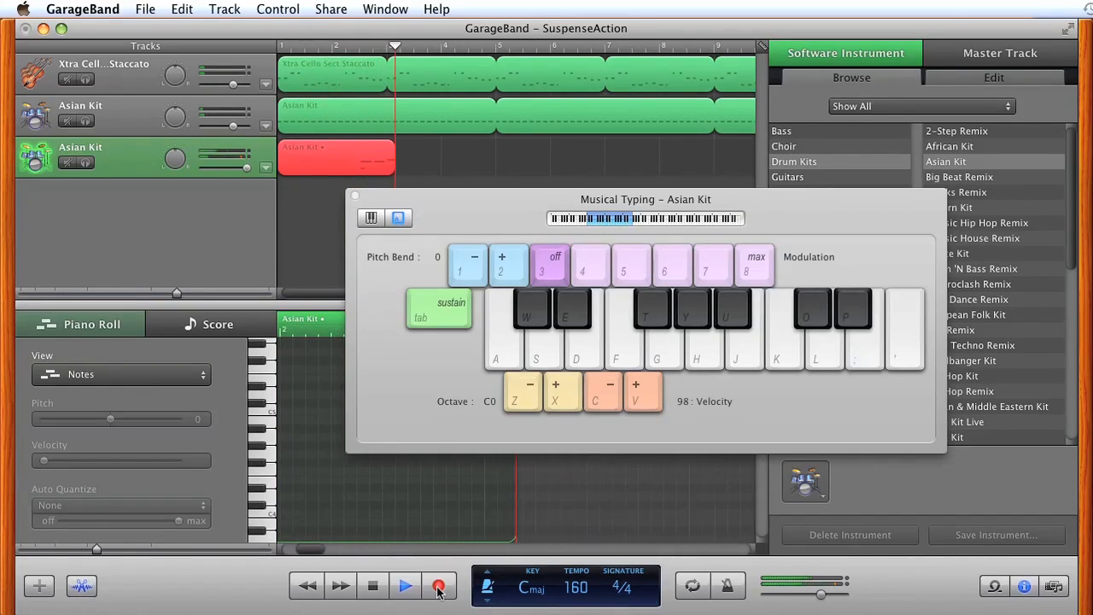
key(j)
key(p)
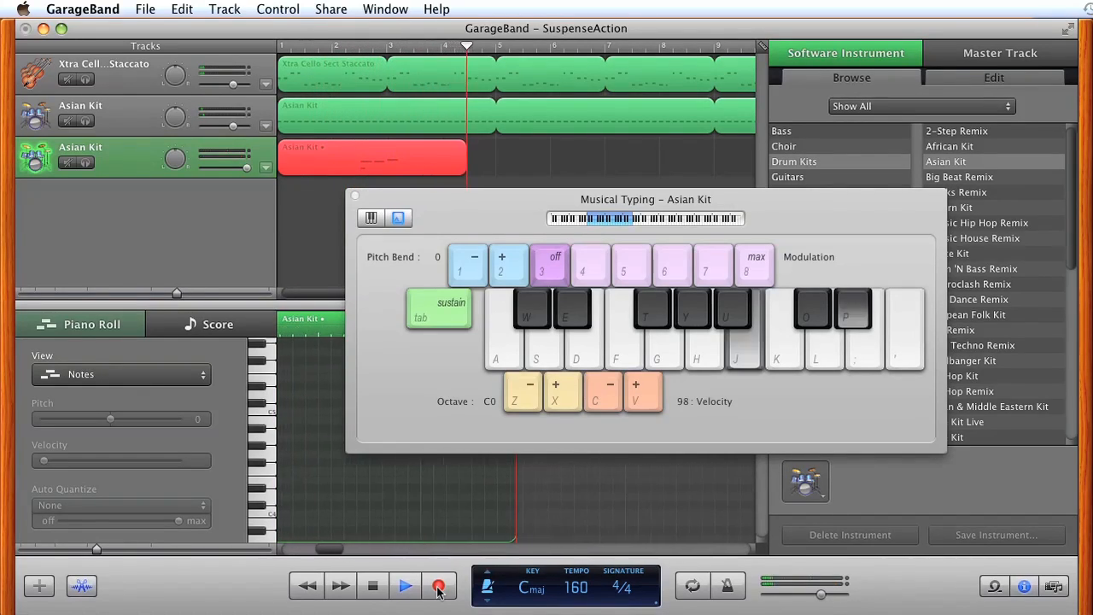
key(semicolon)
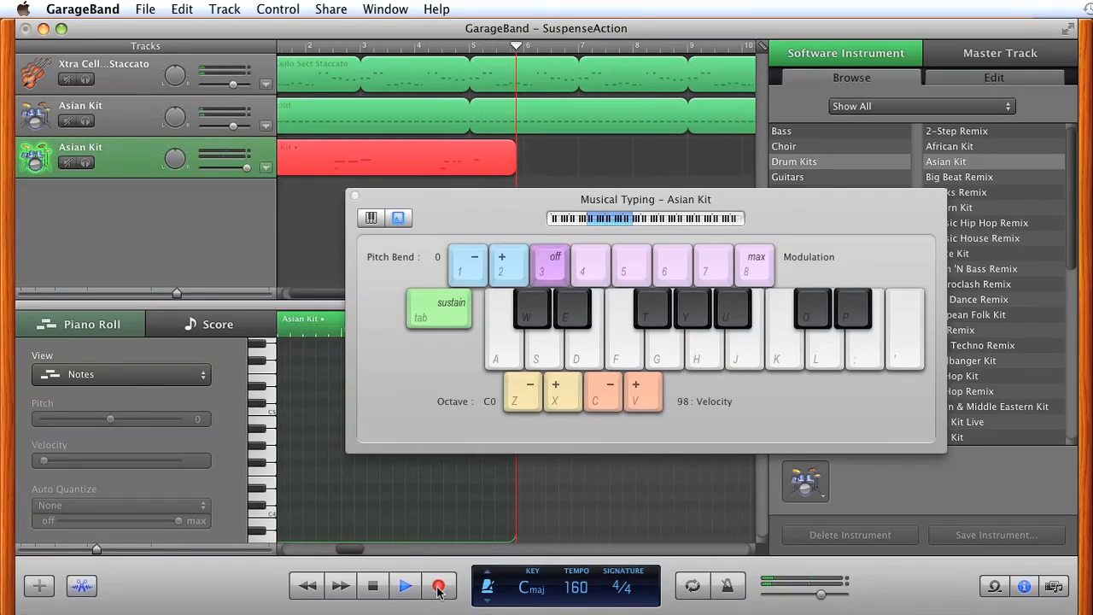
key(p)
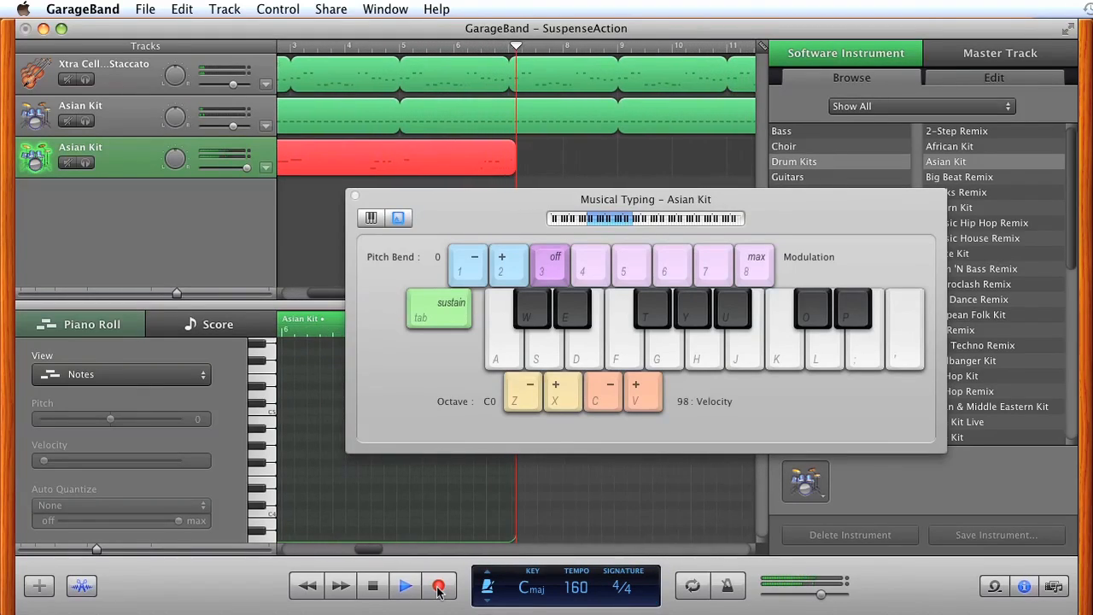
click(438, 591)
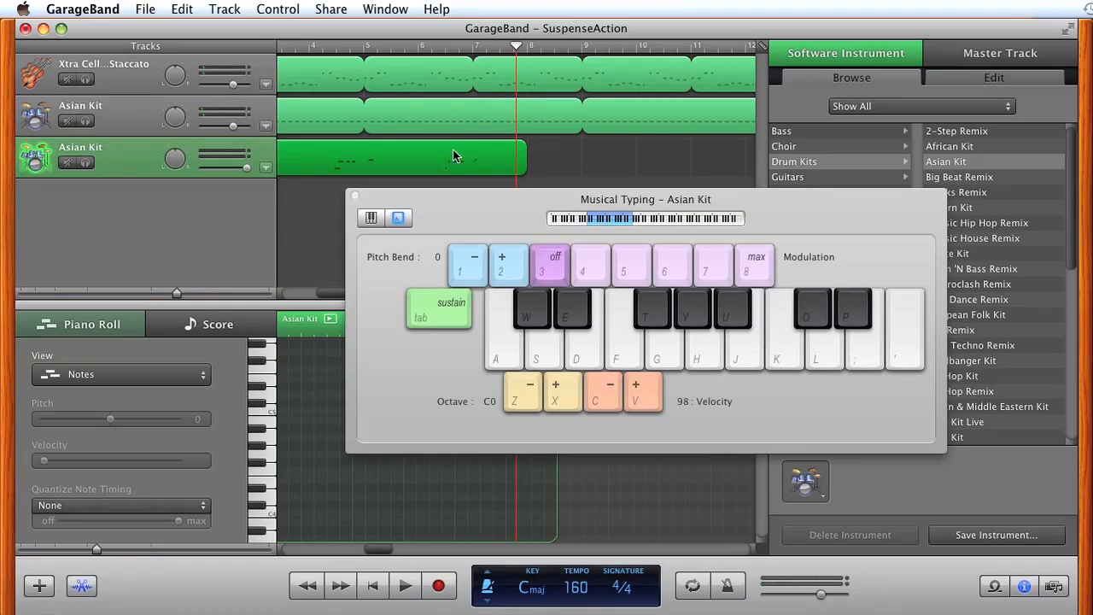
Step: Trim the recorded Asian Kit region to start at measure 2, set the playhead halfway through that measure, and close Musical Typing
drag(326, 293, 228, 288)
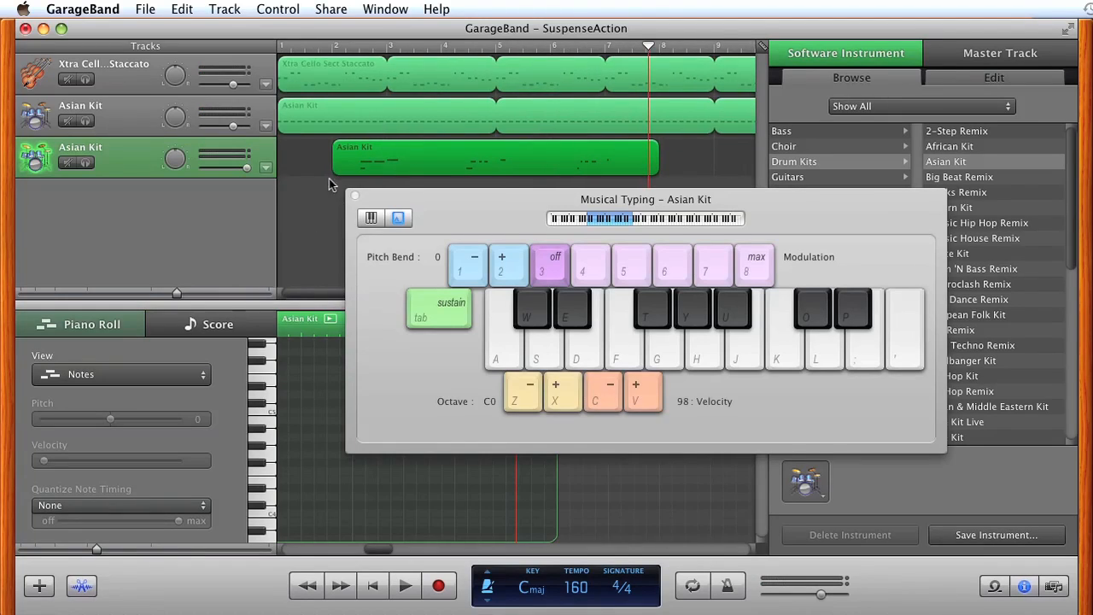
click(335, 47)
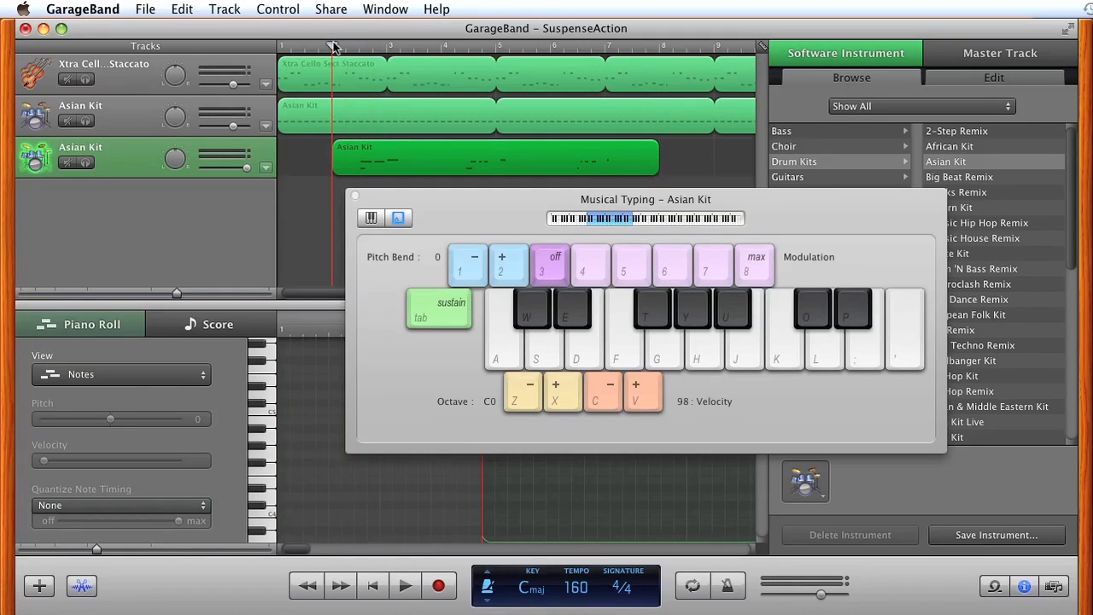
drag(335, 47, 359, 46)
click(357, 197)
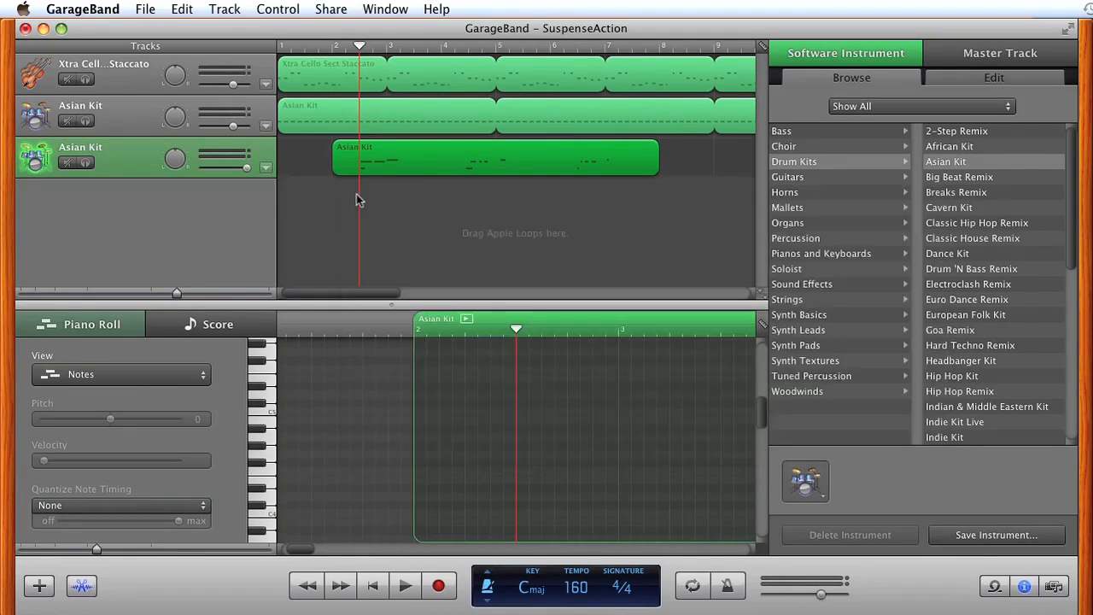
Step: Align the first recorded drum phrase to the grid, starting with its B on beat 3 of measure 2, and play it back
drag(307, 551, 349, 550)
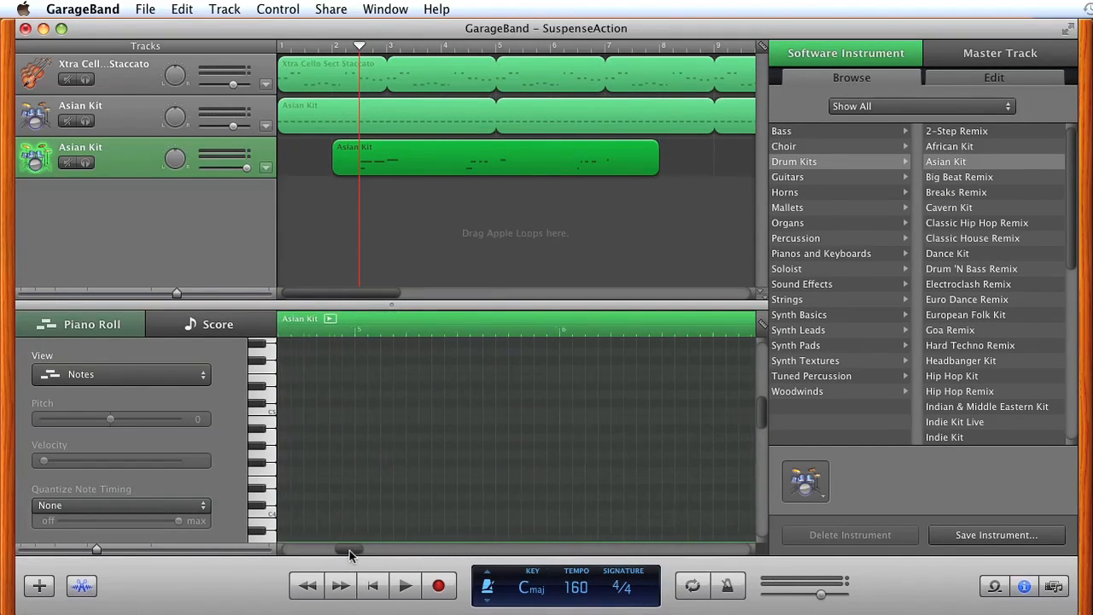
scroll(356, 444, down, 10)
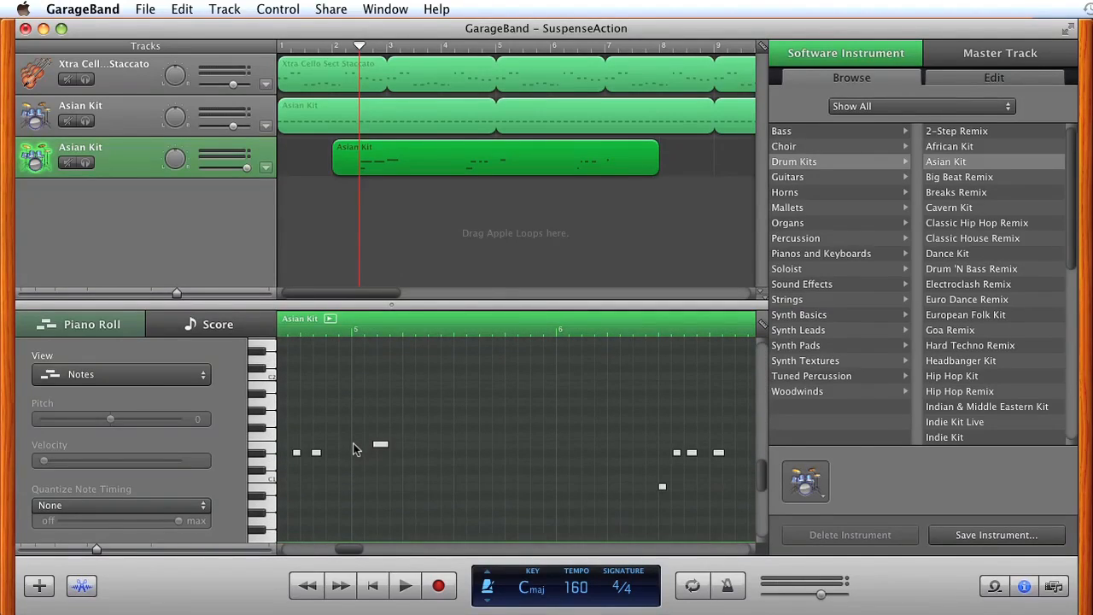
drag(354, 548, 301, 549)
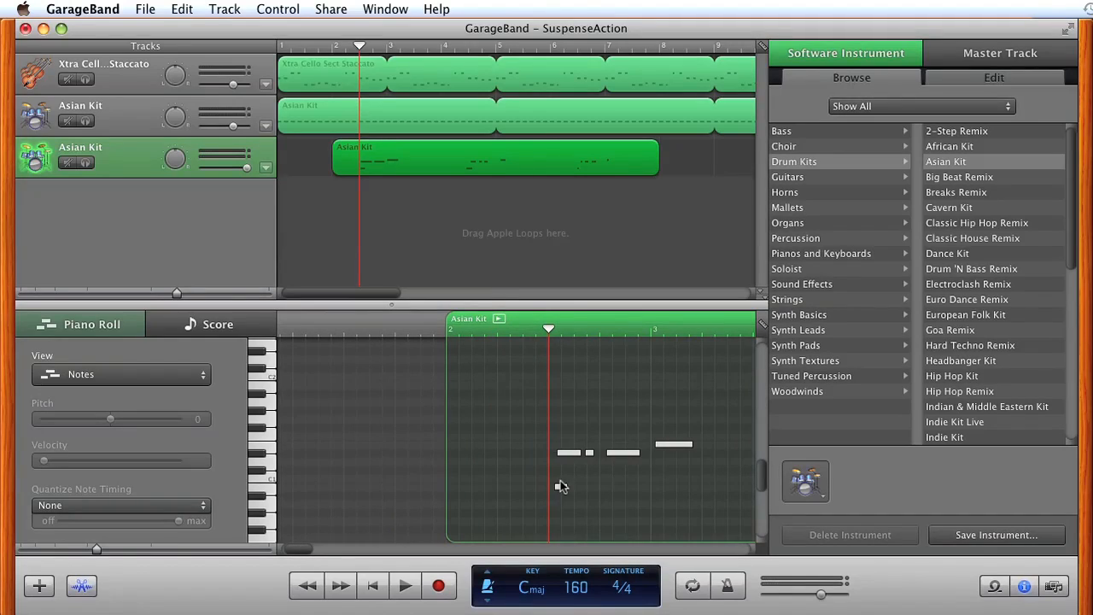
click(560, 488)
drag(560, 491, 554, 490)
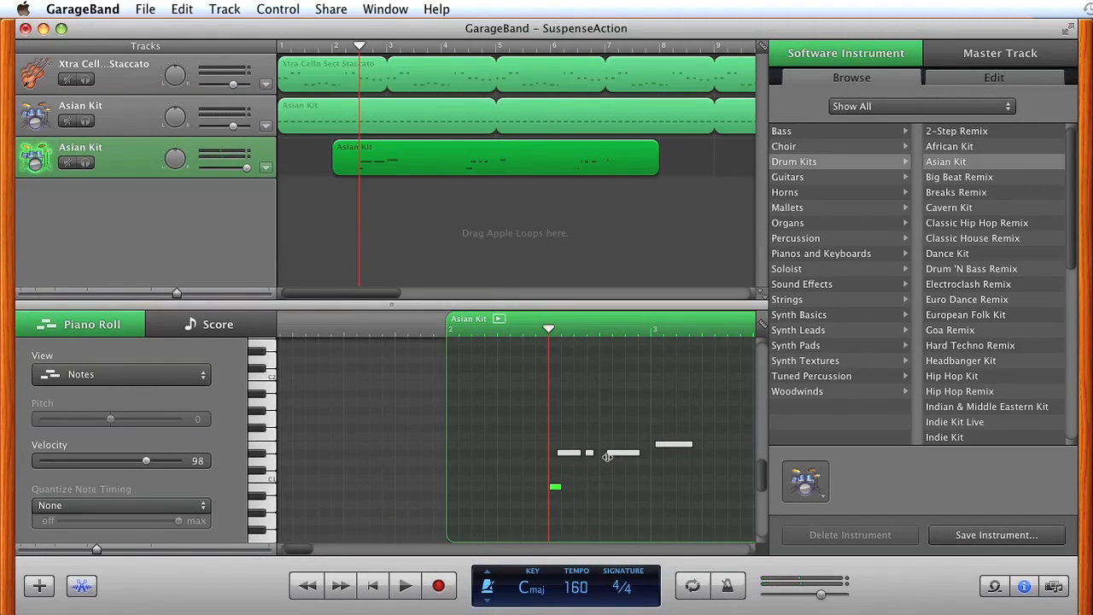
drag(615, 454, 574, 452)
drag(663, 451, 659, 450)
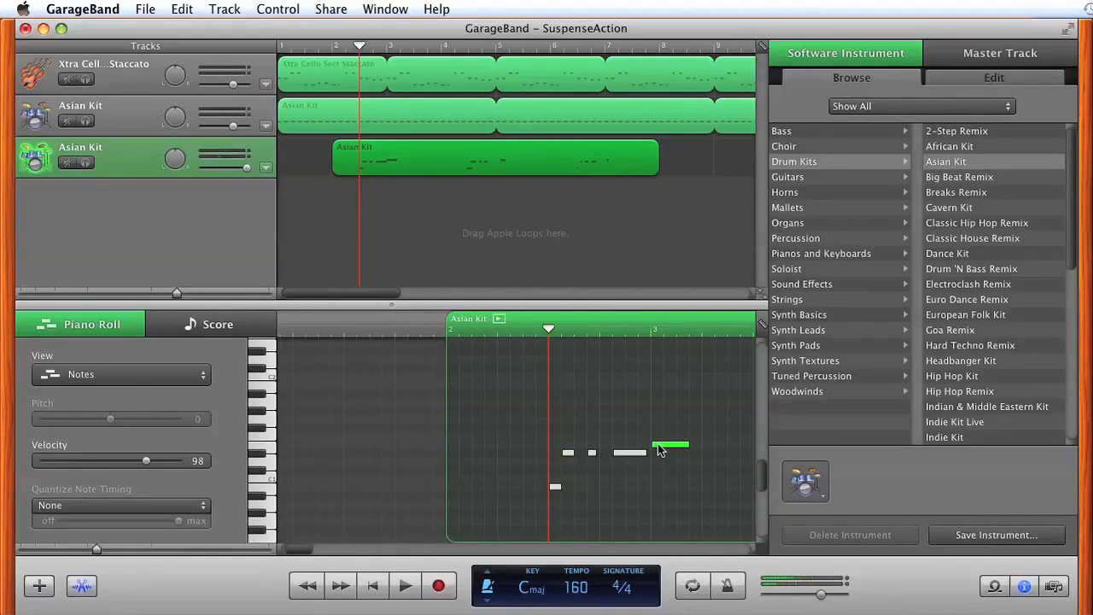
click(322, 44)
key(space)
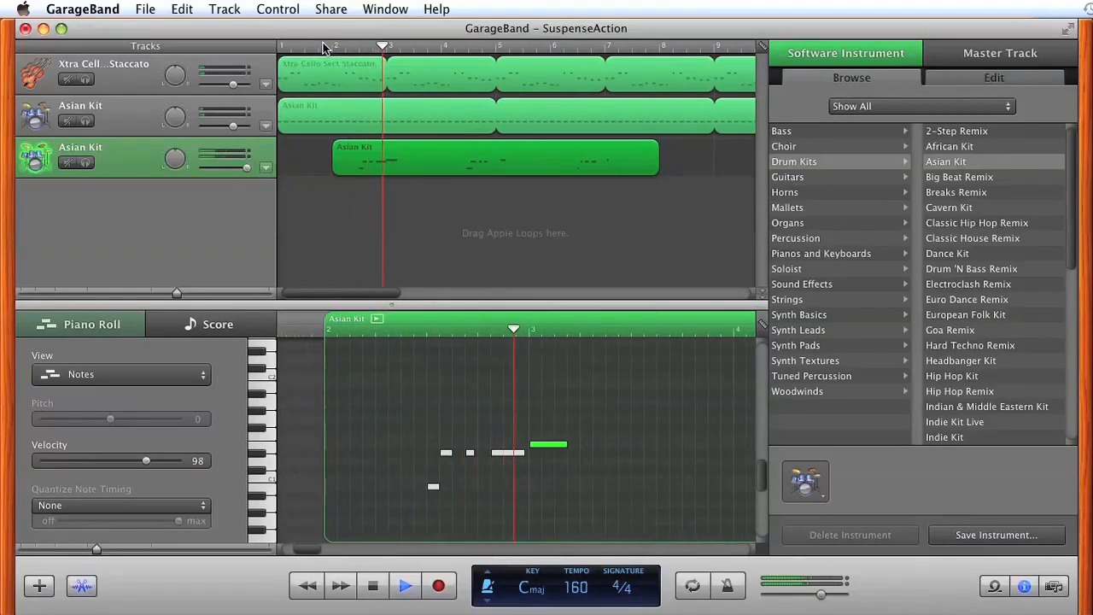
key(space)
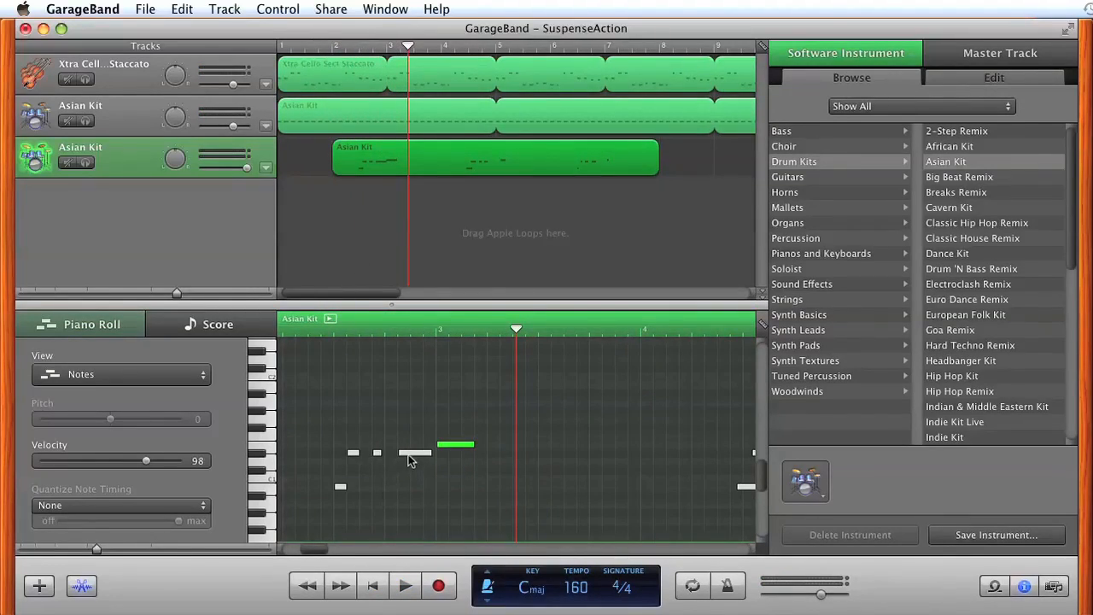
Step: Move the phrase's B an eighth and its D# notes a sixteenth earlier, lengthen the B to an eighth and the E to a quarter, and play back
drag(322, 549, 299, 553)
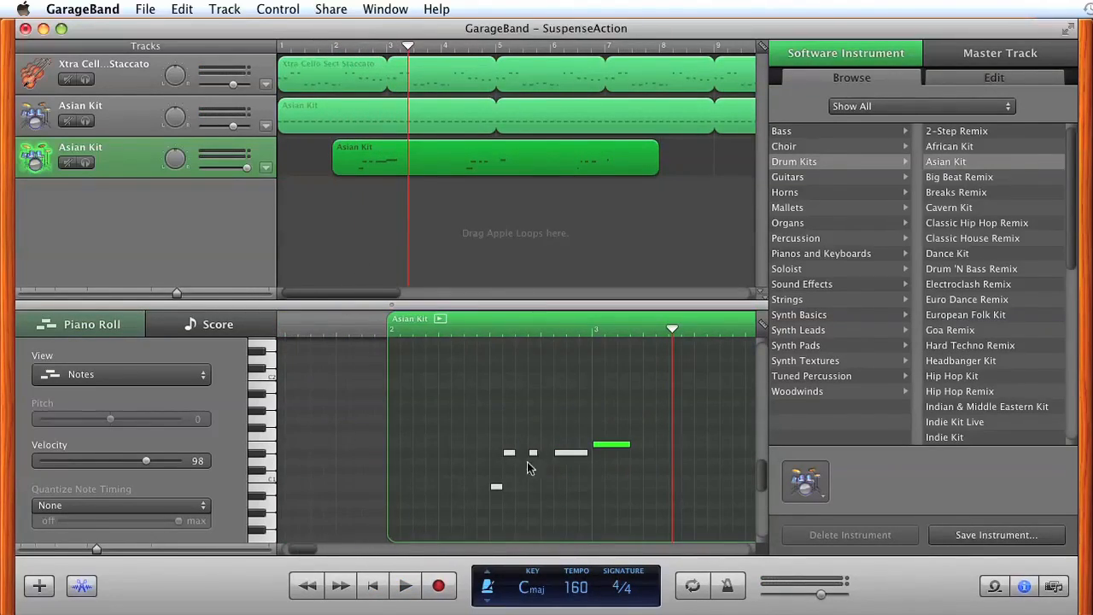
drag(496, 486, 477, 489)
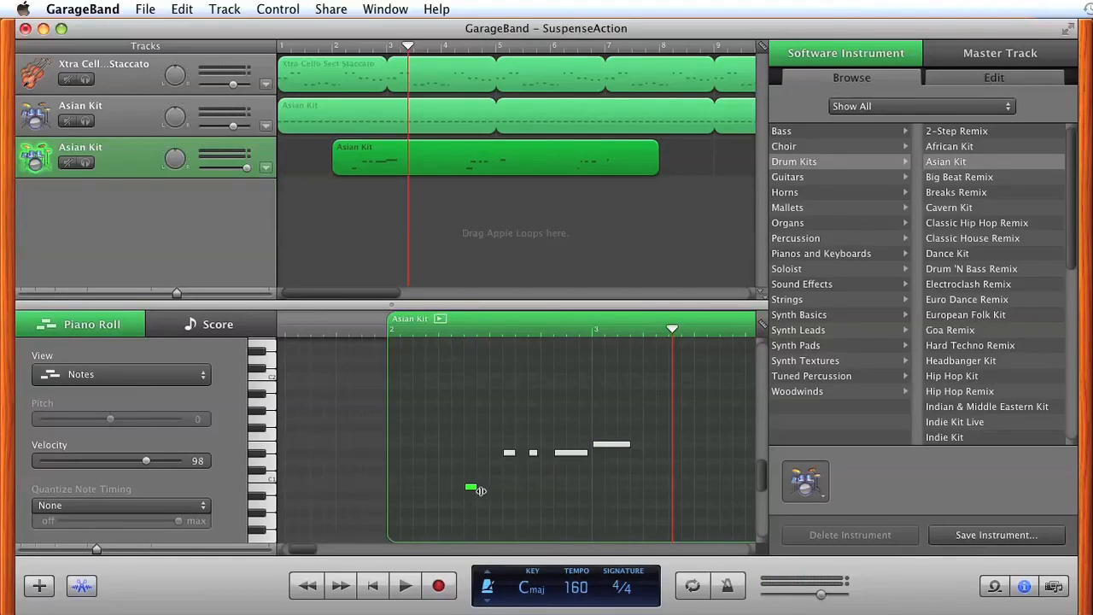
drag(512, 454, 562, 453)
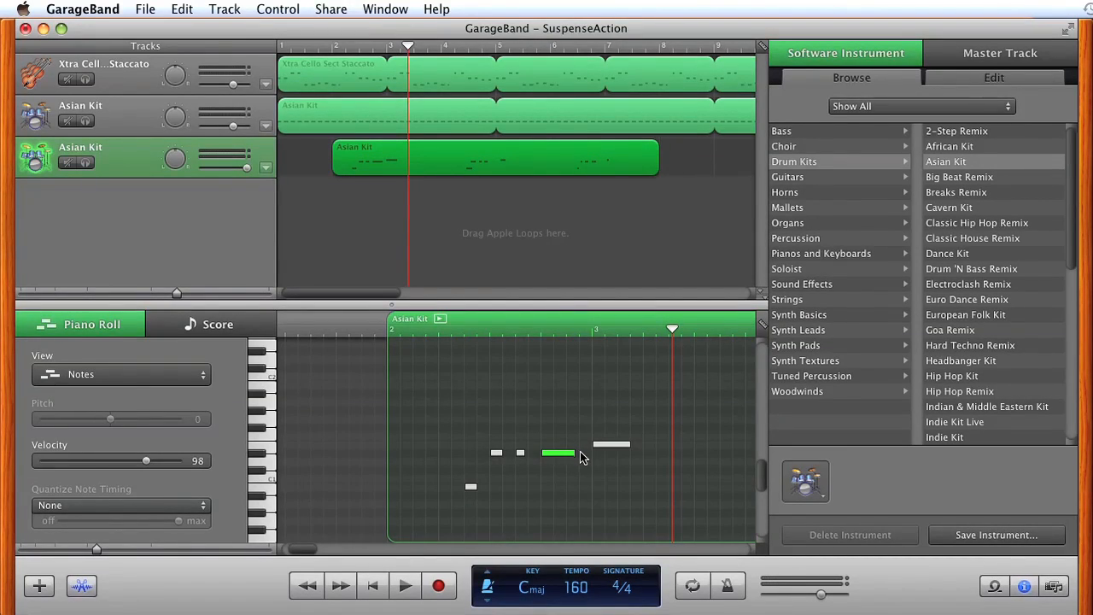
drag(629, 445, 630, 446)
drag(630, 446, 643, 446)
drag(476, 487, 489, 487)
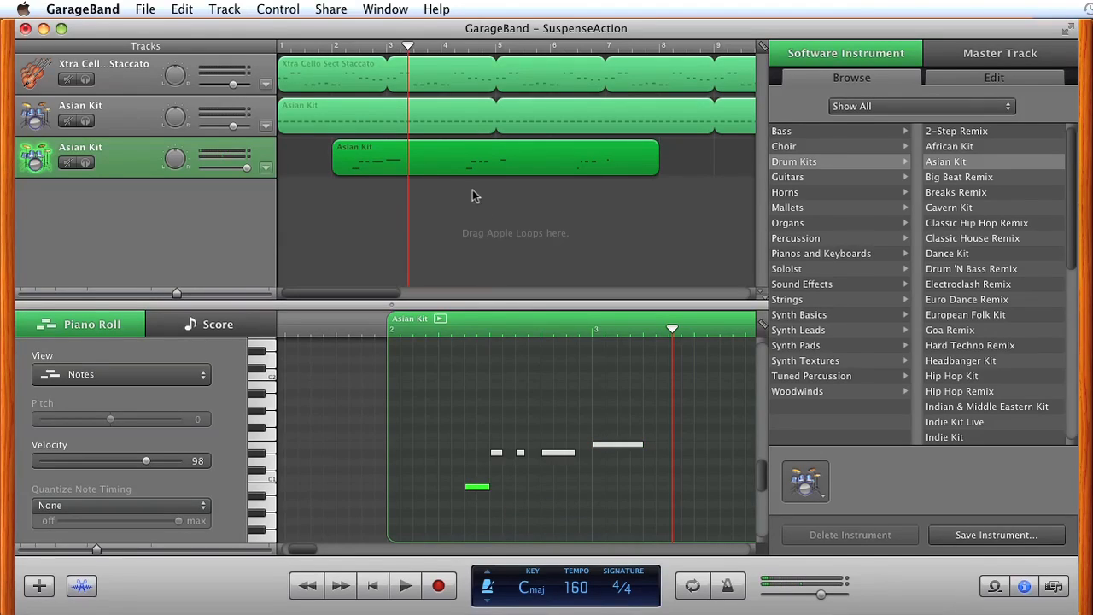
click(312, 45)
key(space)
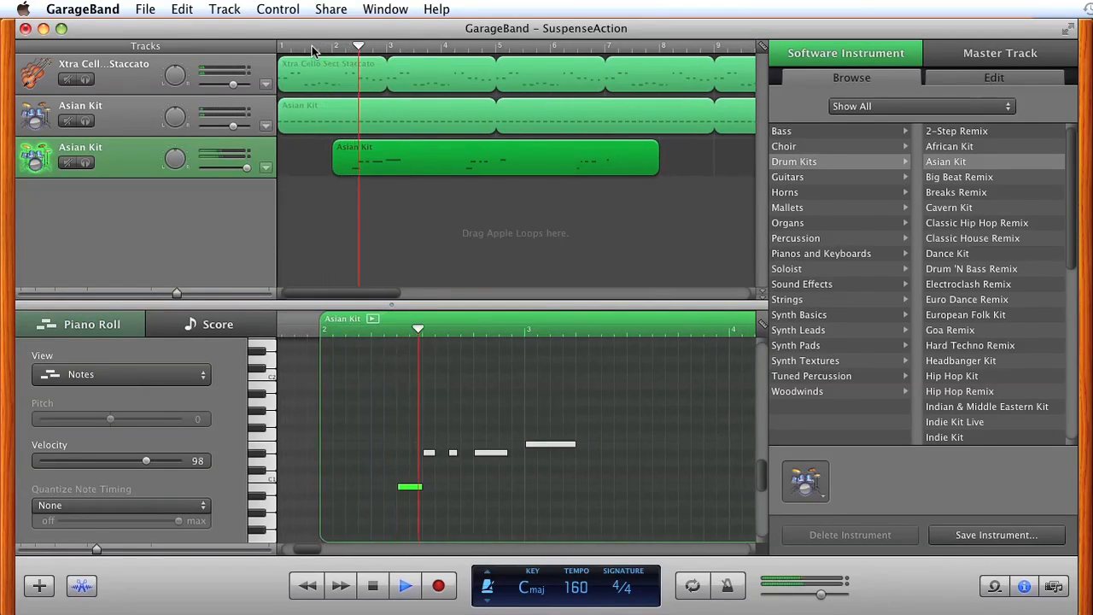
key(space)
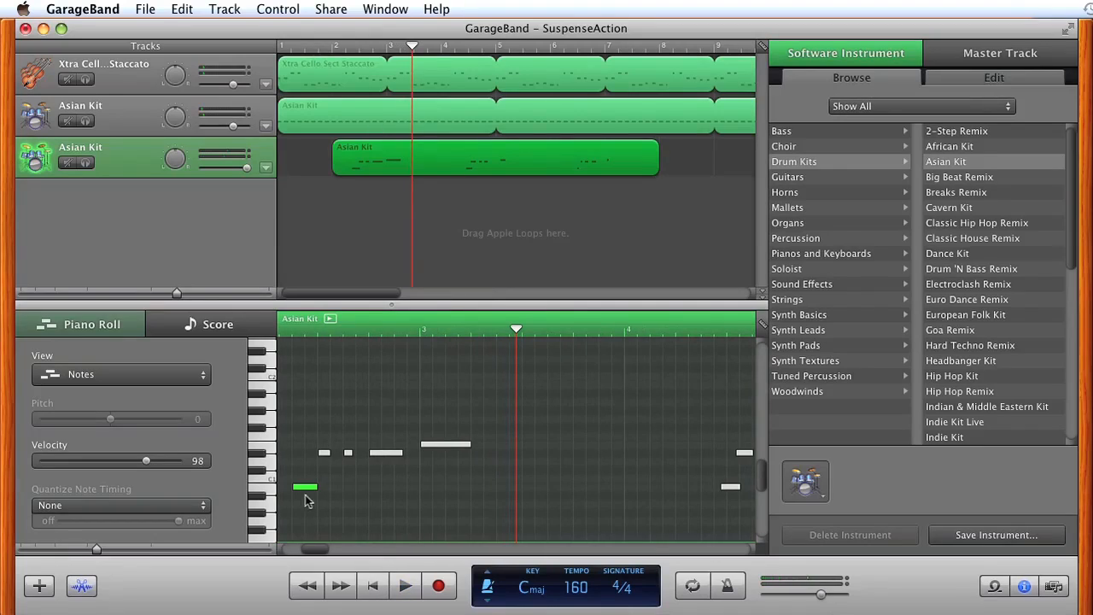
Step: Replace the second recorded drum phrase with a copy of the corrected measure 2 phrase, pasted at the same position in measure 4
drag(314, 549, 276, 554)
click(483, 329)
drag(475, 359, 656, 488)
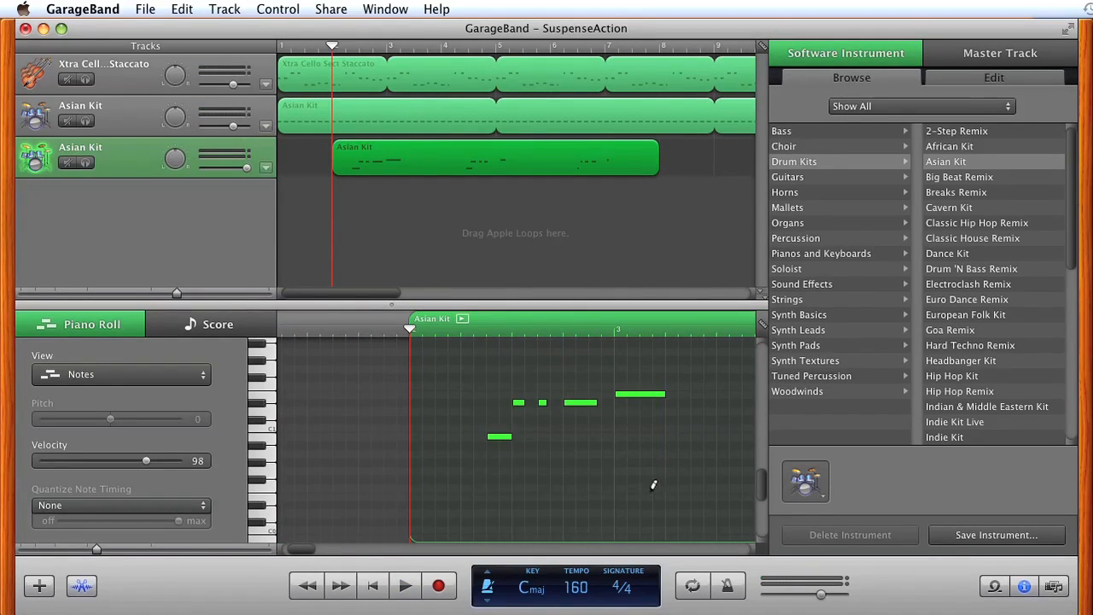
drag(305, 554, 339, 556)
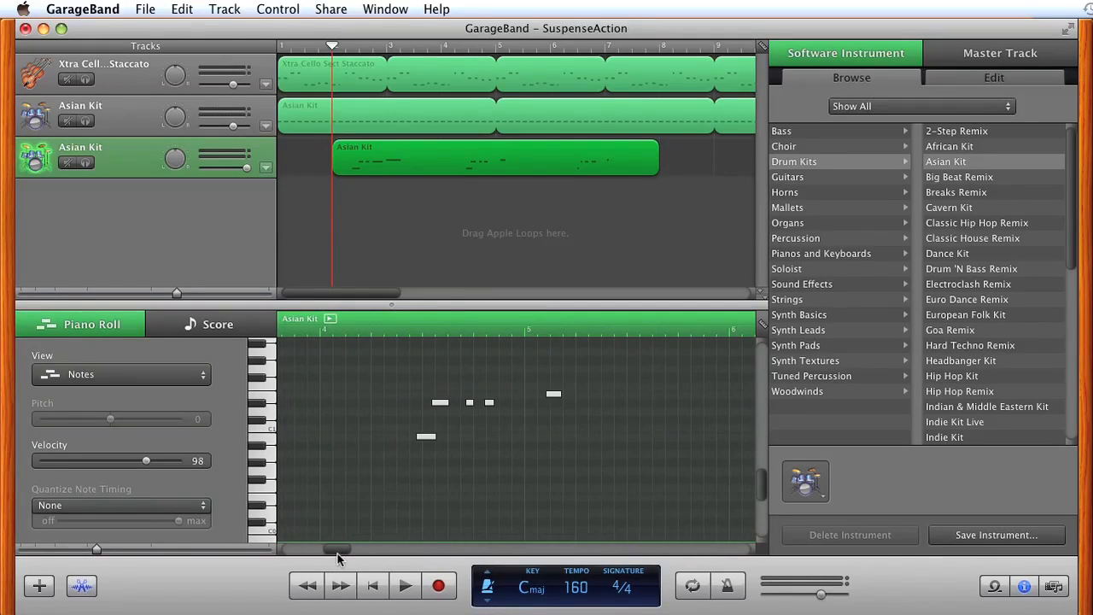
drag(429, 368, 559, 476)
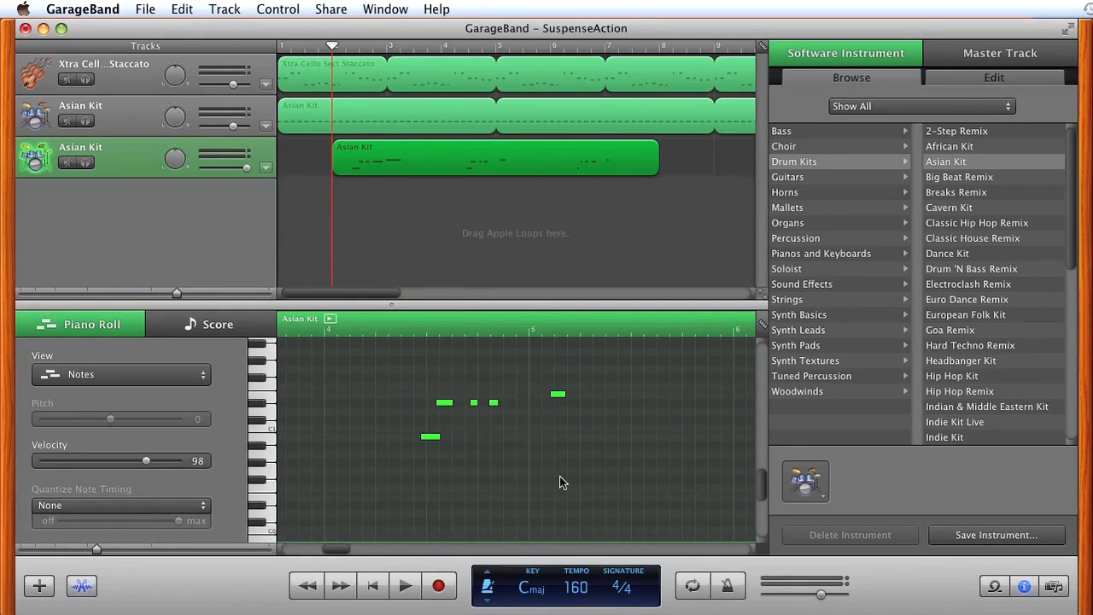
key(Delete)
drag(422, 330, 401, 329)
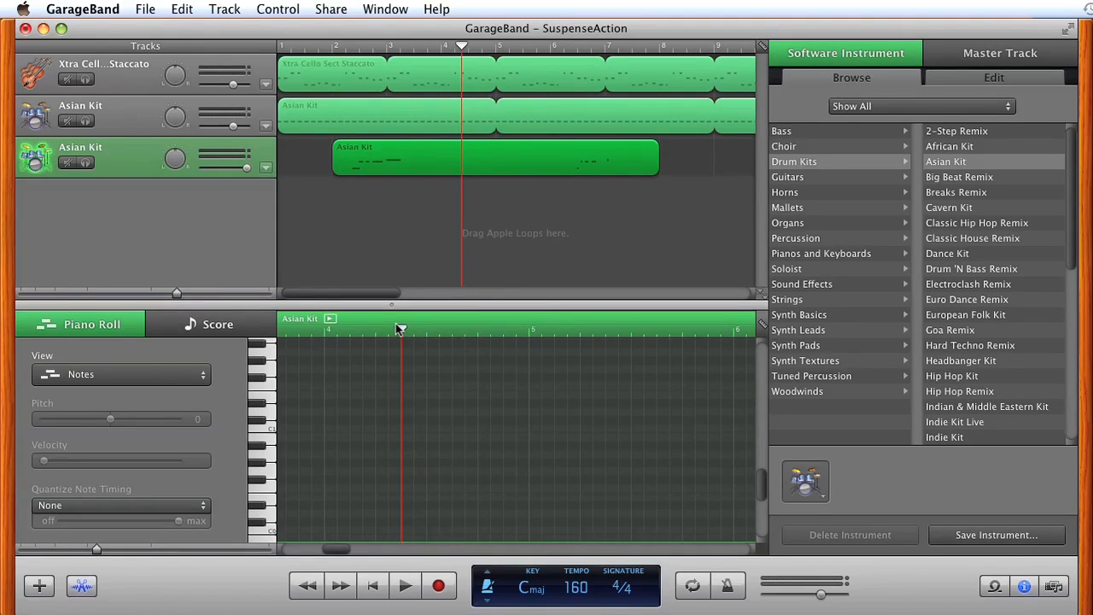
key(super+z)
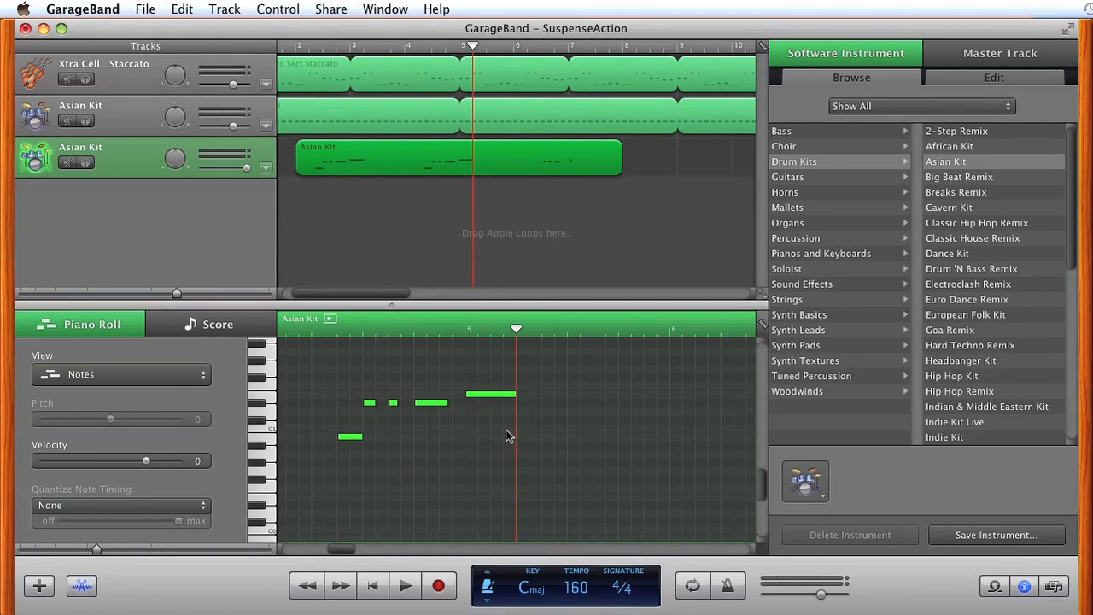
Step: Split the low-drum Asian Kit region at measure 3
drag(350, 551, 331, 551)
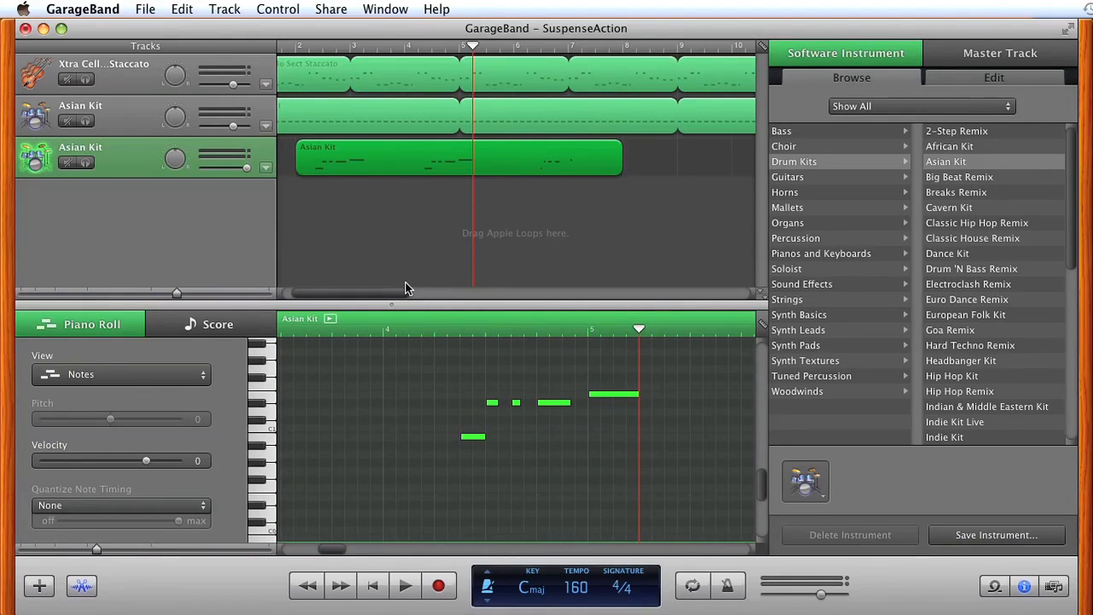
drag(390, 294, 333, 299)
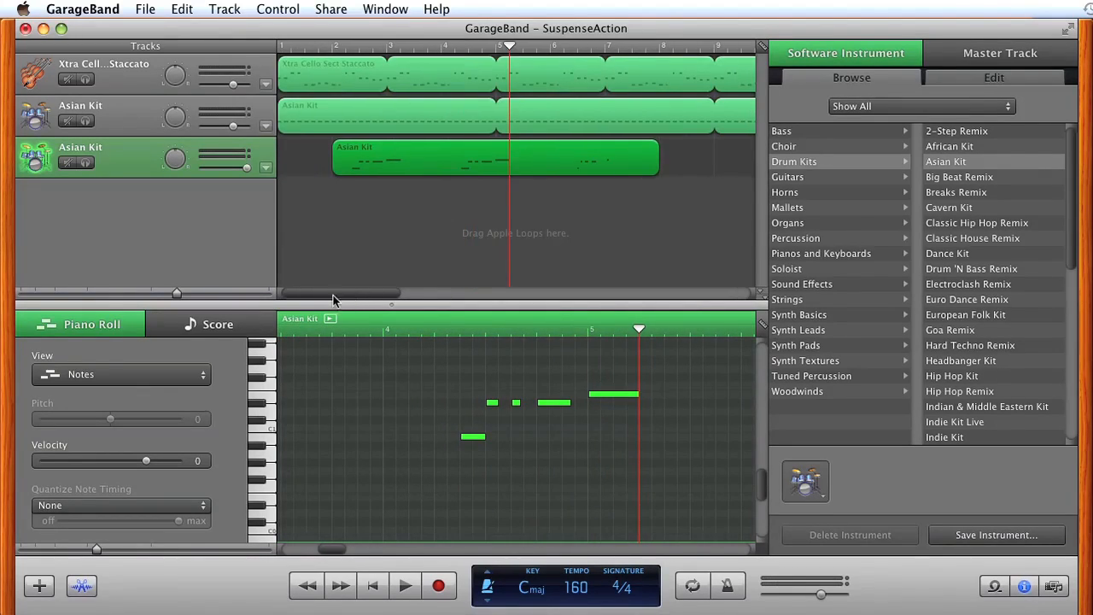
click(389, 46)
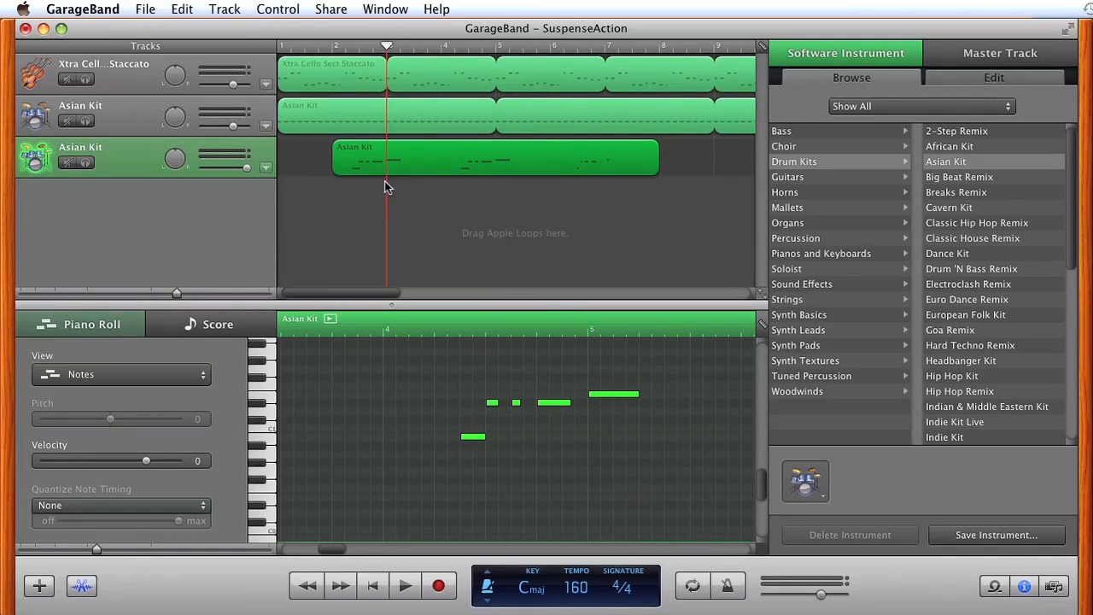
click(494, 47)
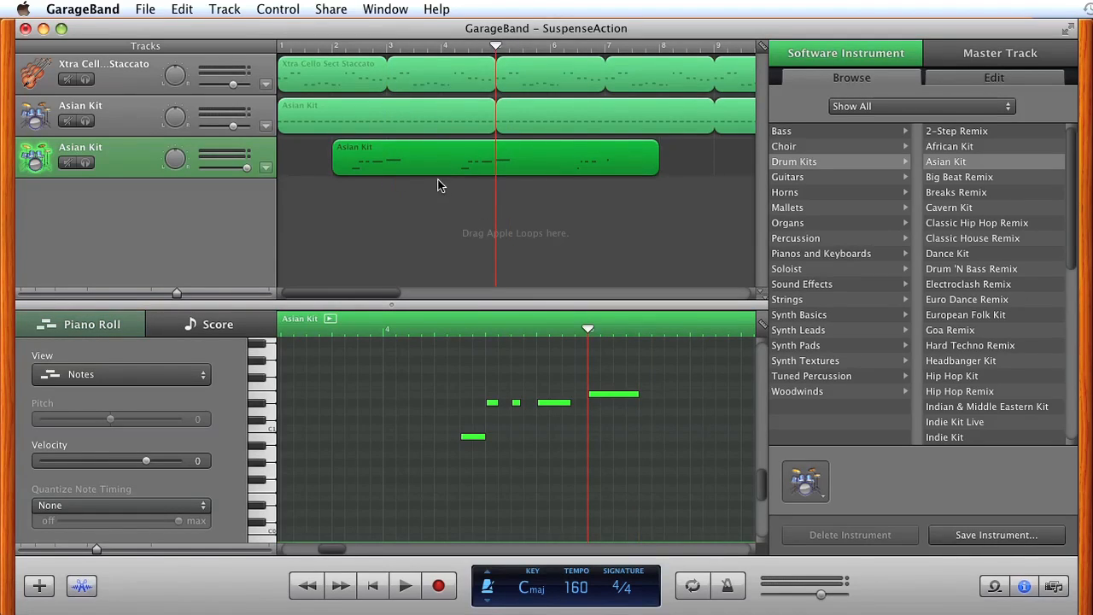
click(387, 47)
key(super+t)
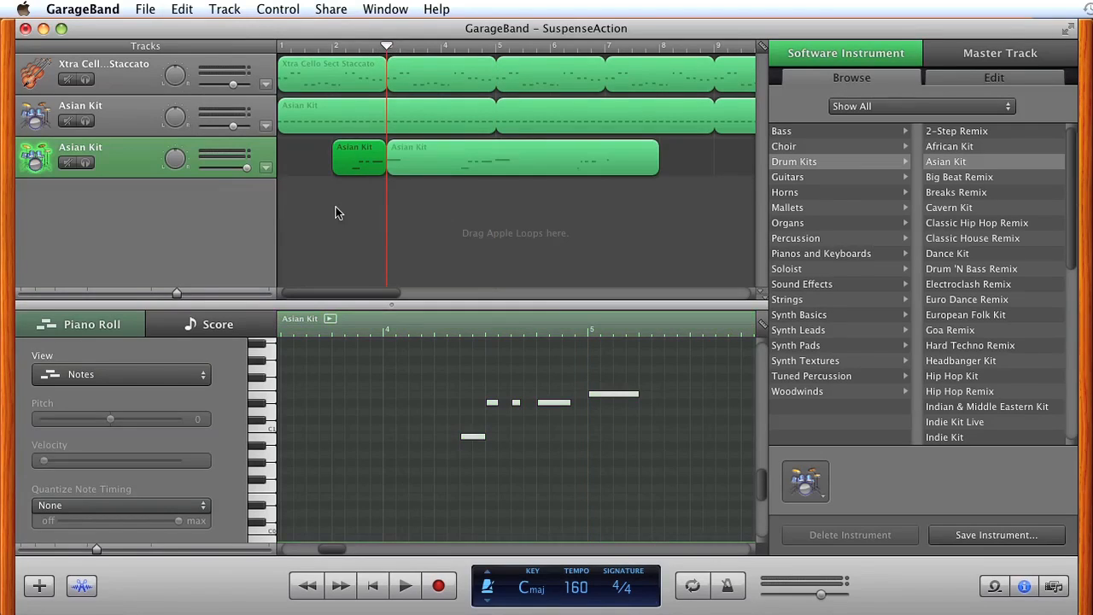
Step: Split the rest of the low-drum region at measure 5 and delete everything after that point
drag(502, 46, 495, 46)
click(510, 156)
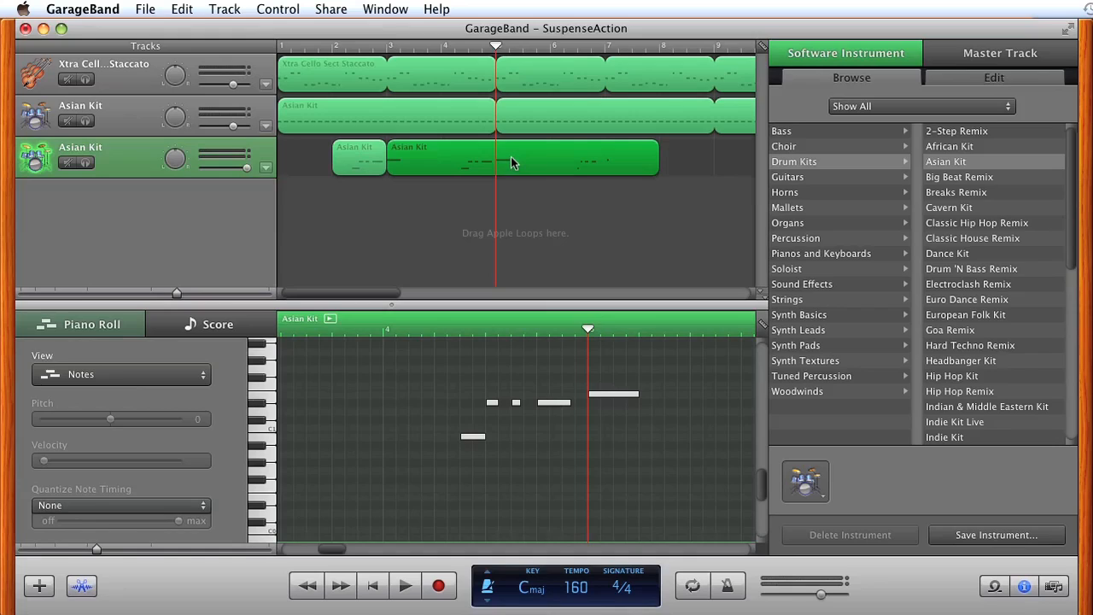
key(super+t)
click(526, 163)
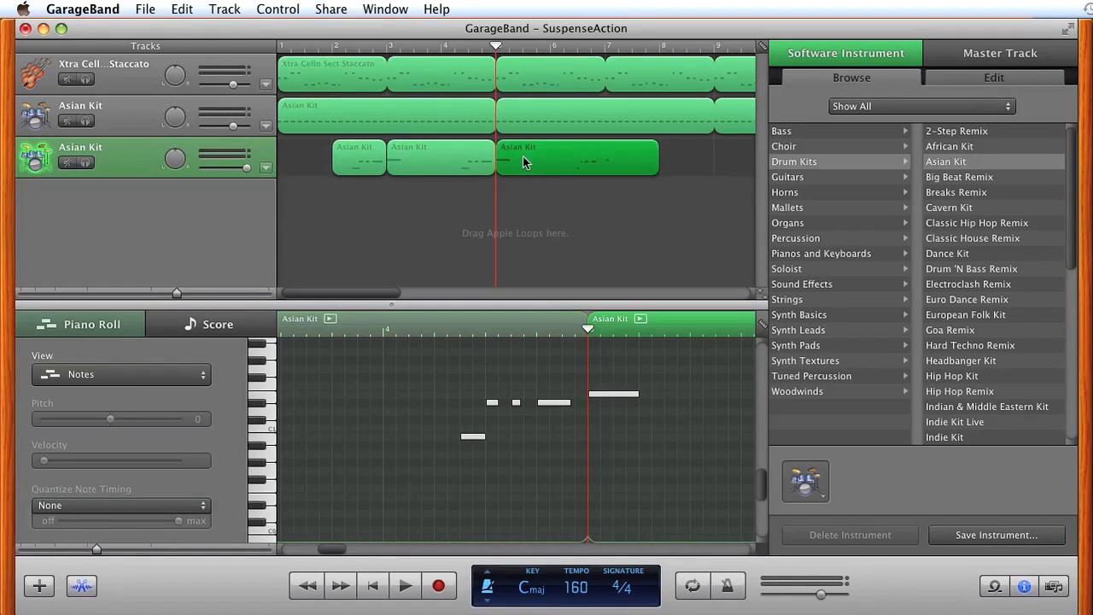
key(Delete)
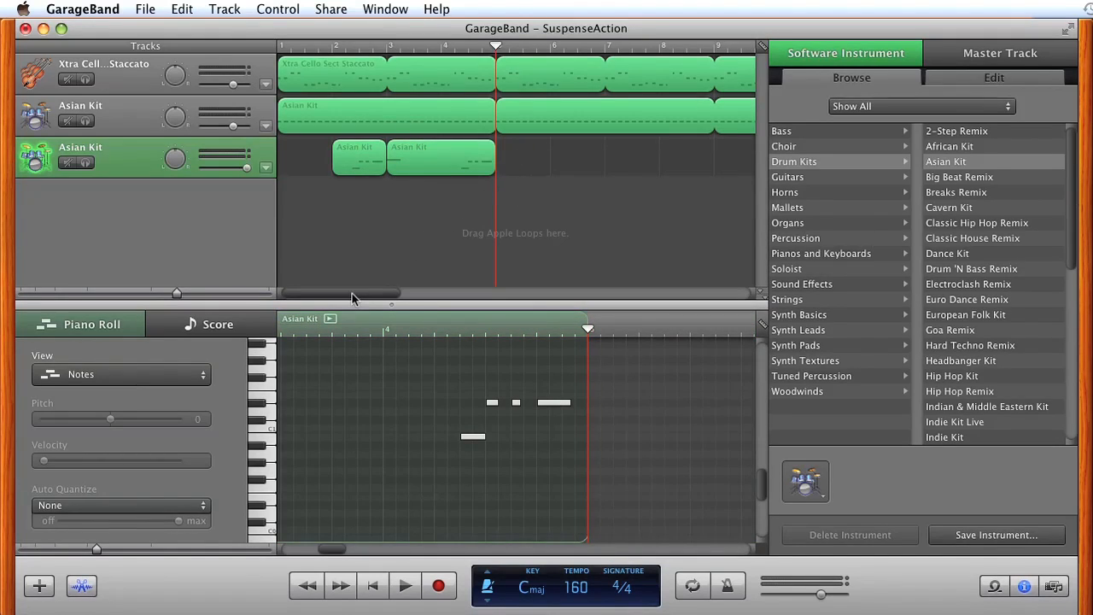
Step: Loop the low-drum region of measures 3–4 until the other tracks end at measure 25, and play the cue from the start
drag(350, 299, 353, 298)
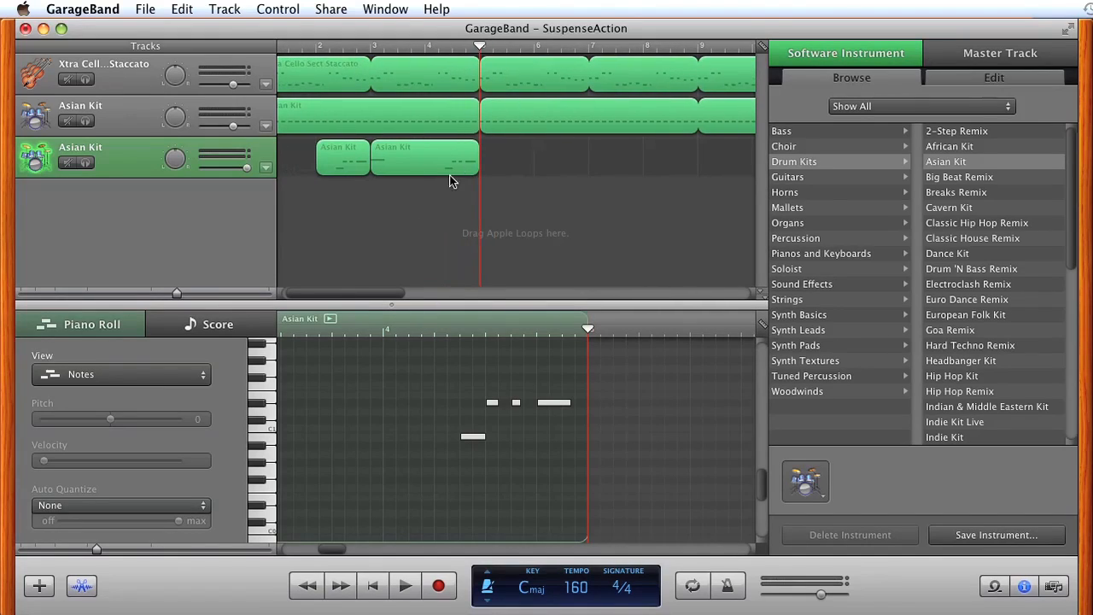
drag(483, 156, 504, 175)
drag(604, 296, 322, 296)
drag(336, 46, 43, 40)
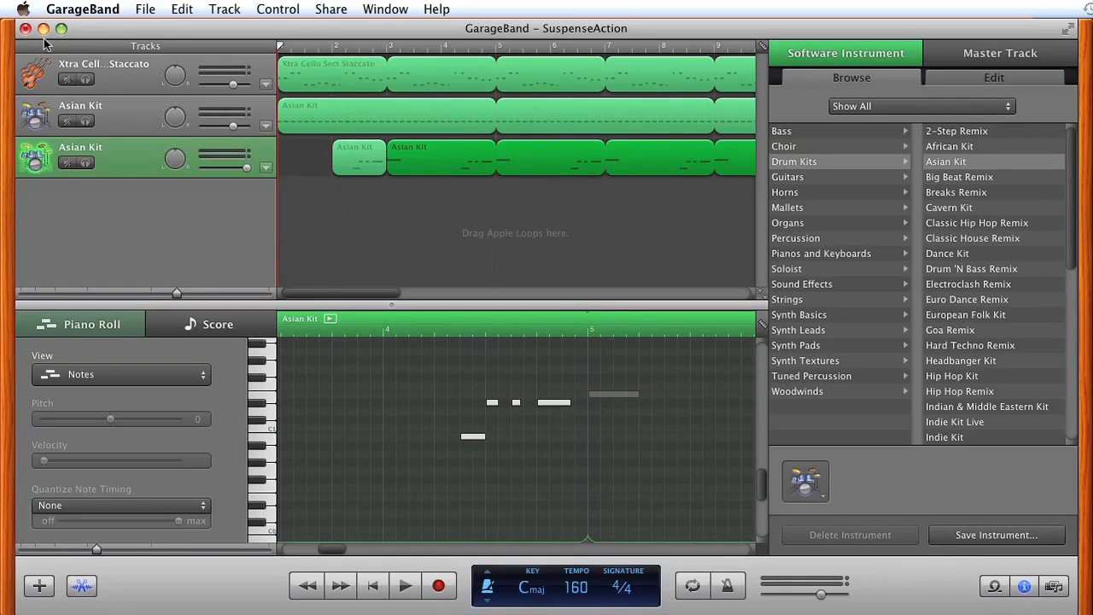
key(space)
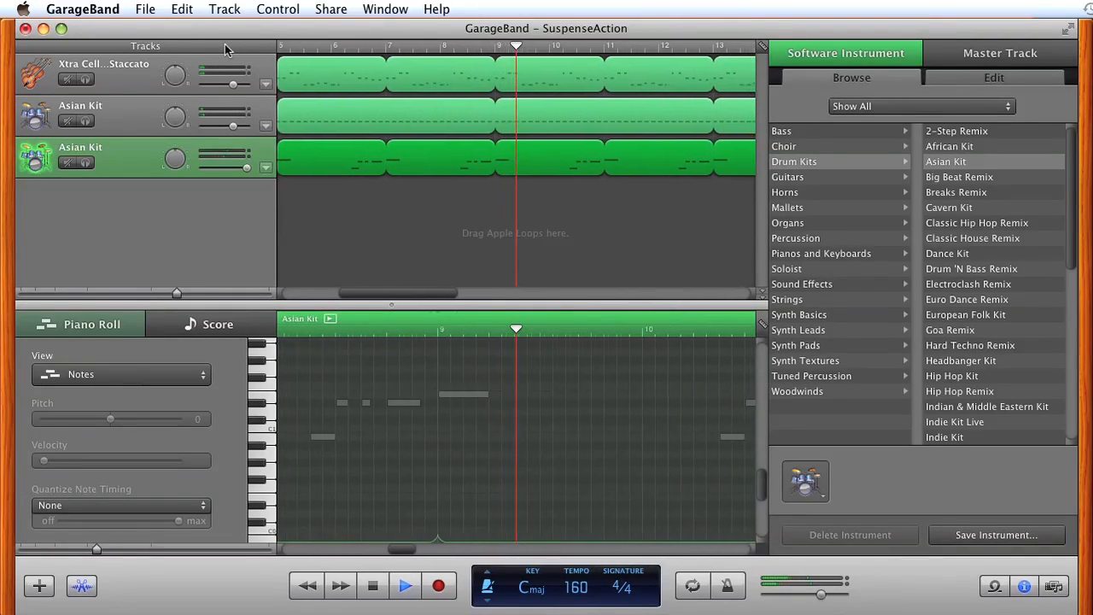
key(space)
drag(395, 295, 237, 293)
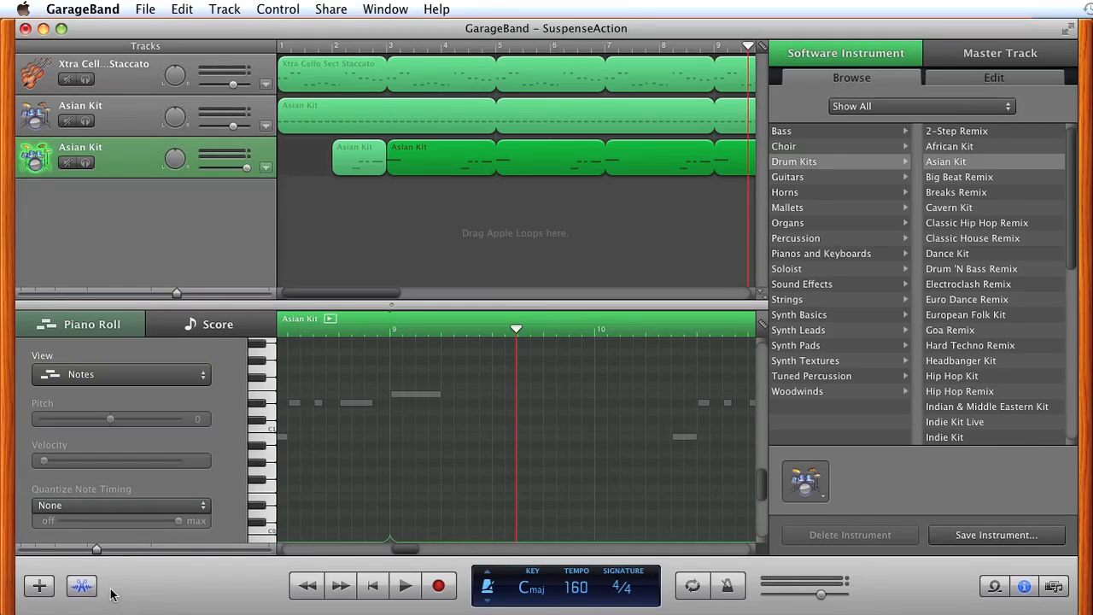
Step: Add a software instrument track using the Xtra Bass Section Legato strings sound
click(39, 586)
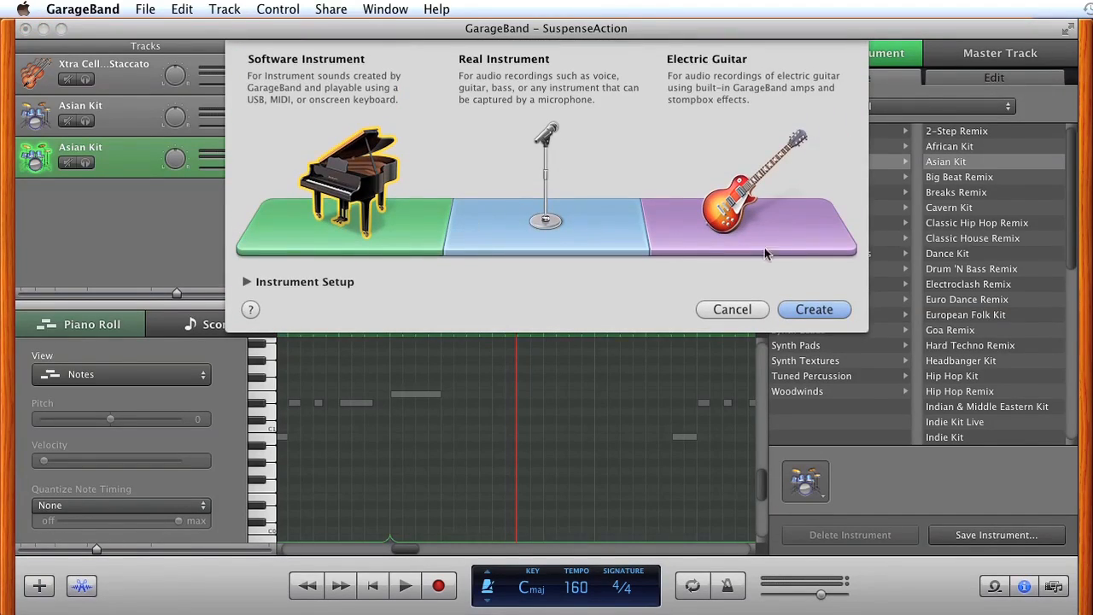
click(795, 316)
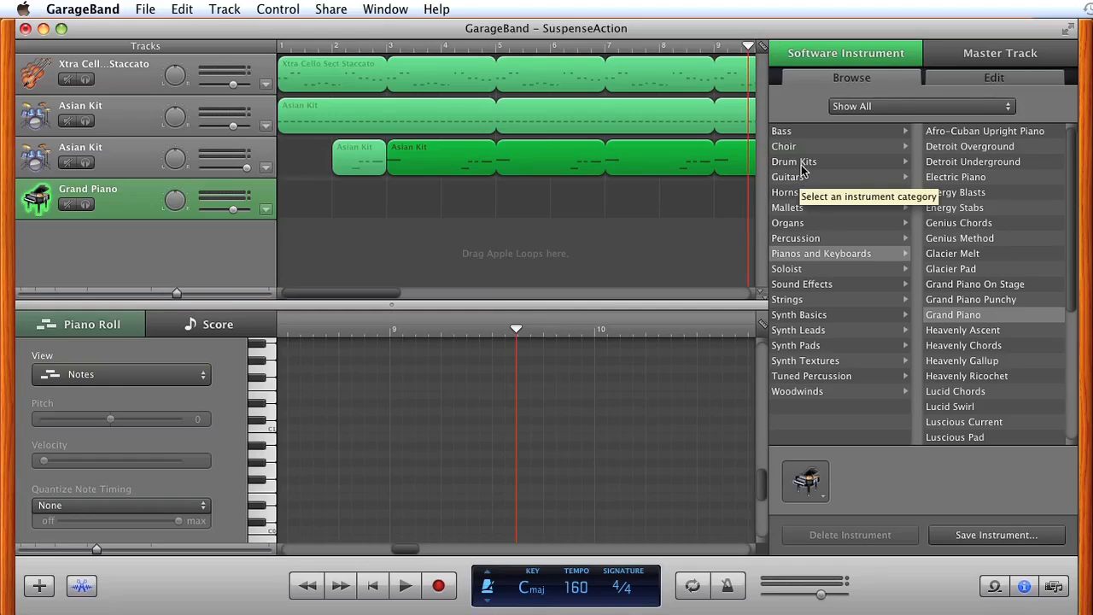
click(812, 297)
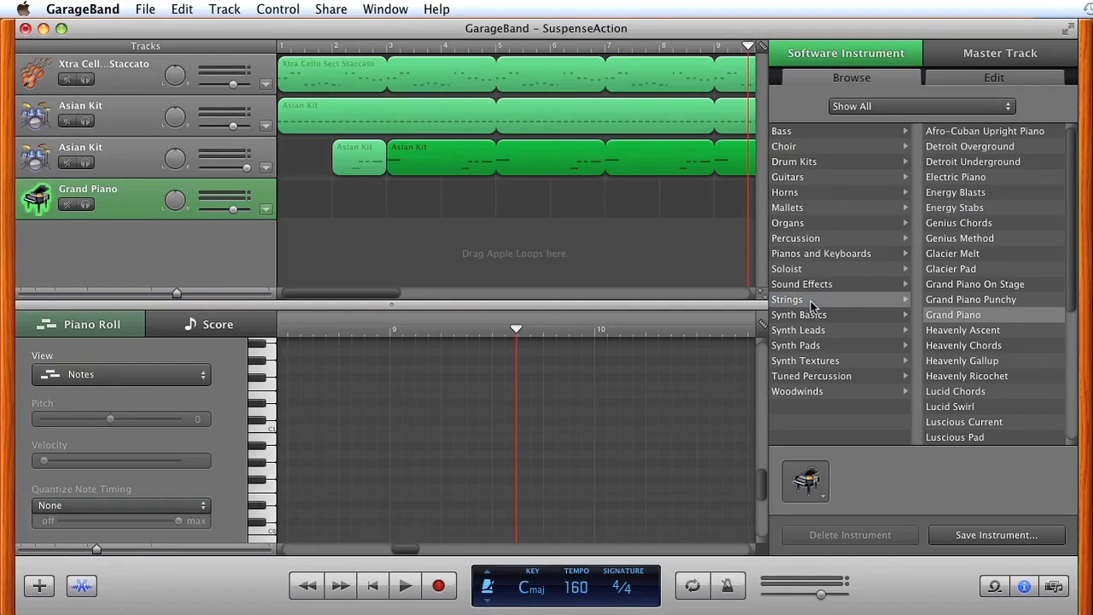
scroll(1074, 242, down, 2)
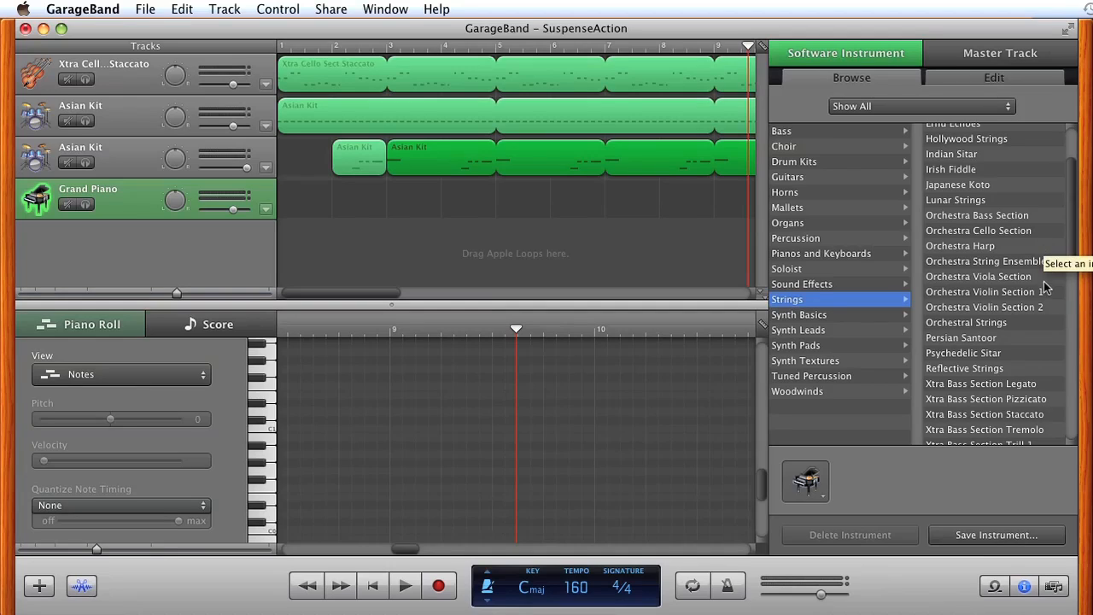
scroll(1076, 245, down, 5)
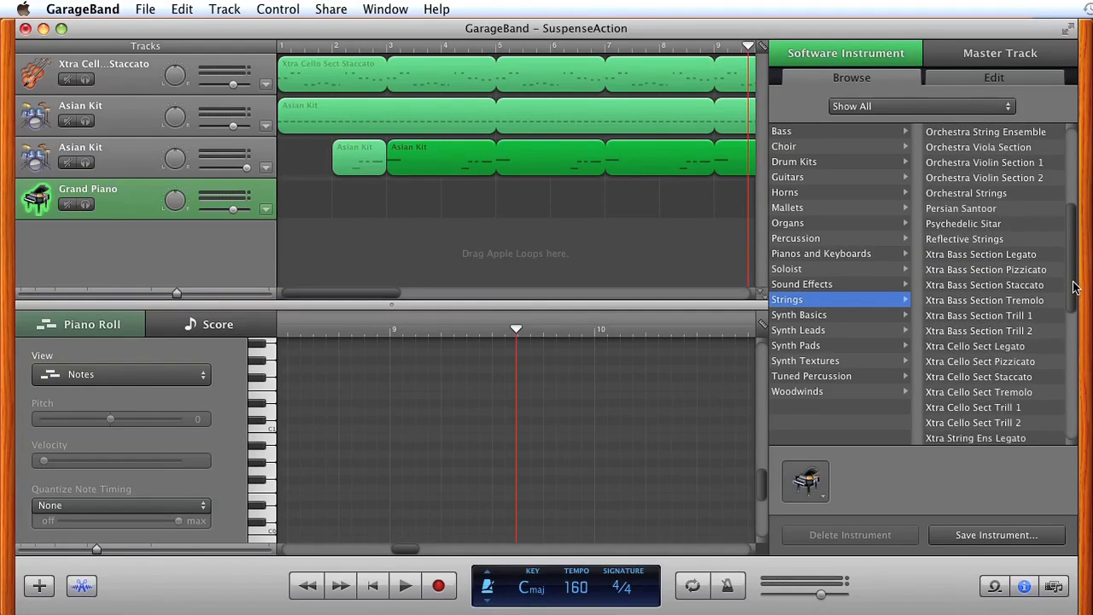
click(1029, 259)
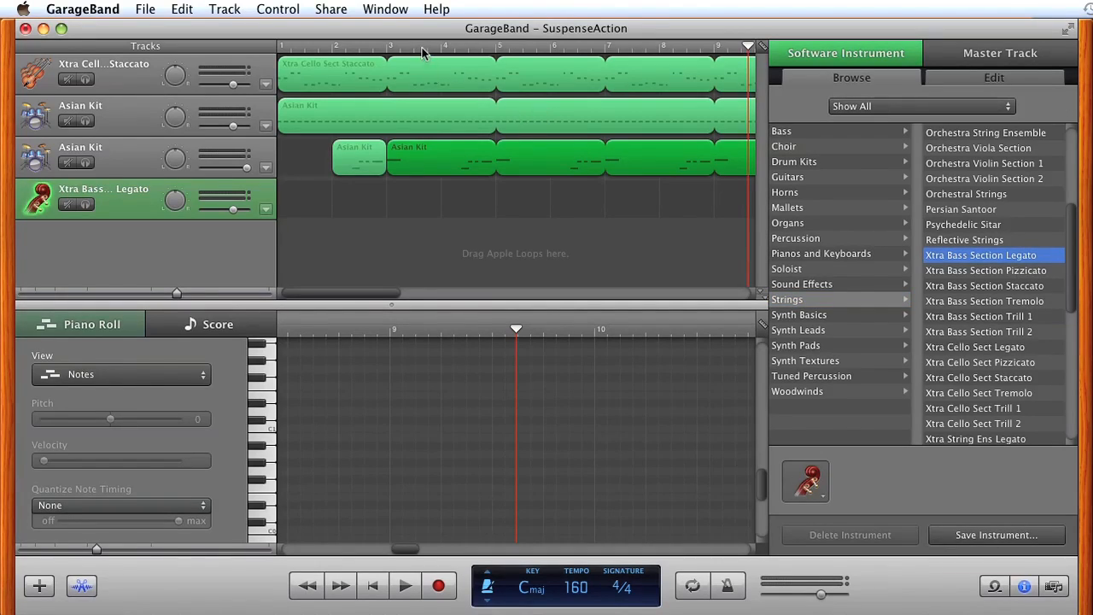
Step: Set the playhead to measure 5 and open Musical Typing for the bass track with its octave at C1
click(512, 47)
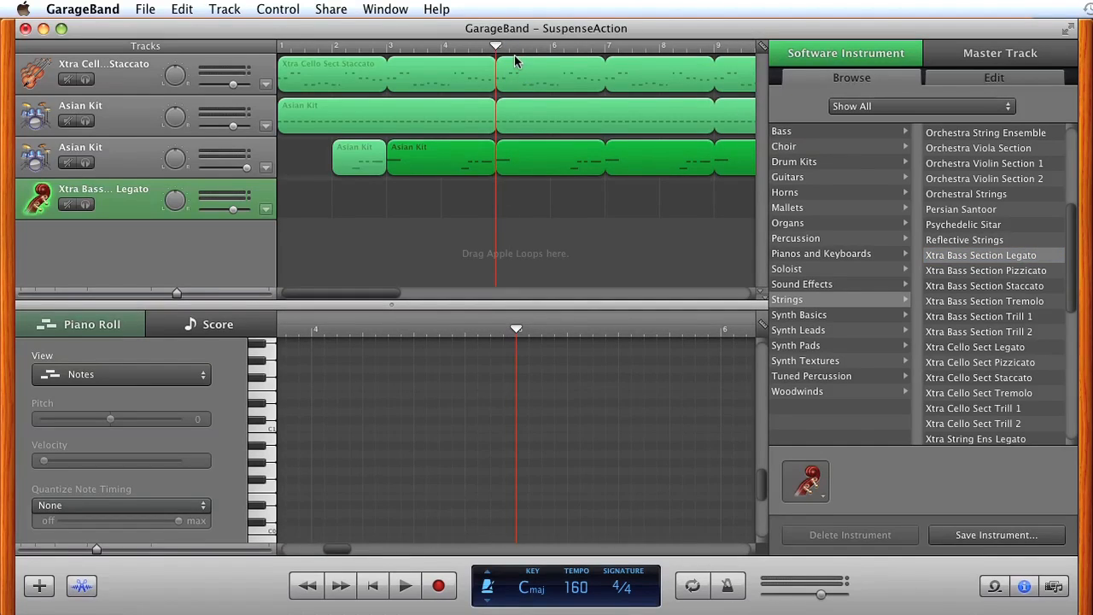
click(385, 9)
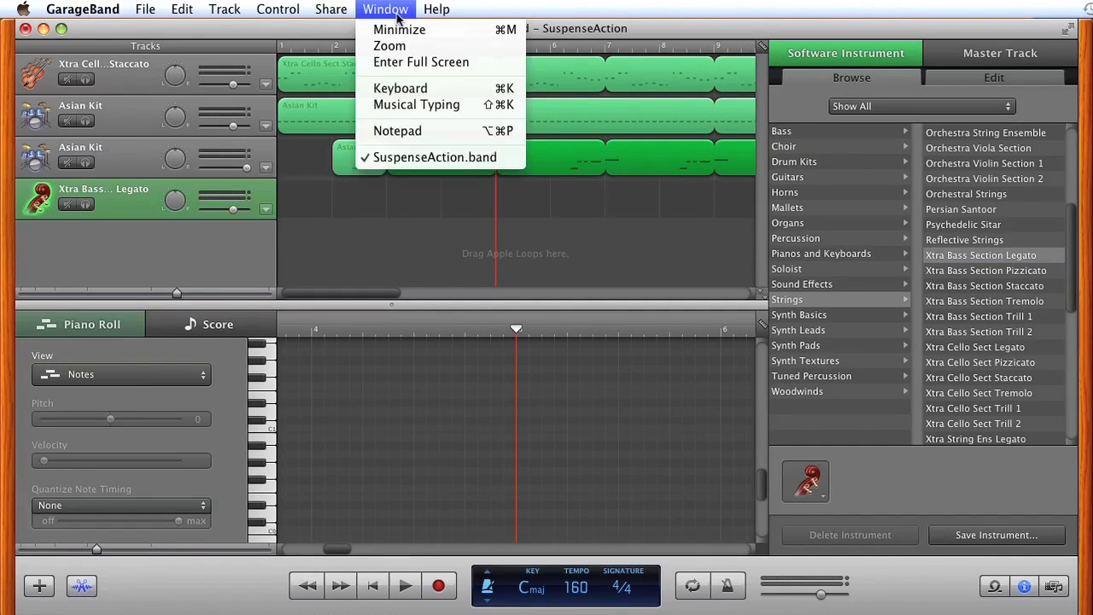
click(415, 105)
drag(589, 199, 547, 210)
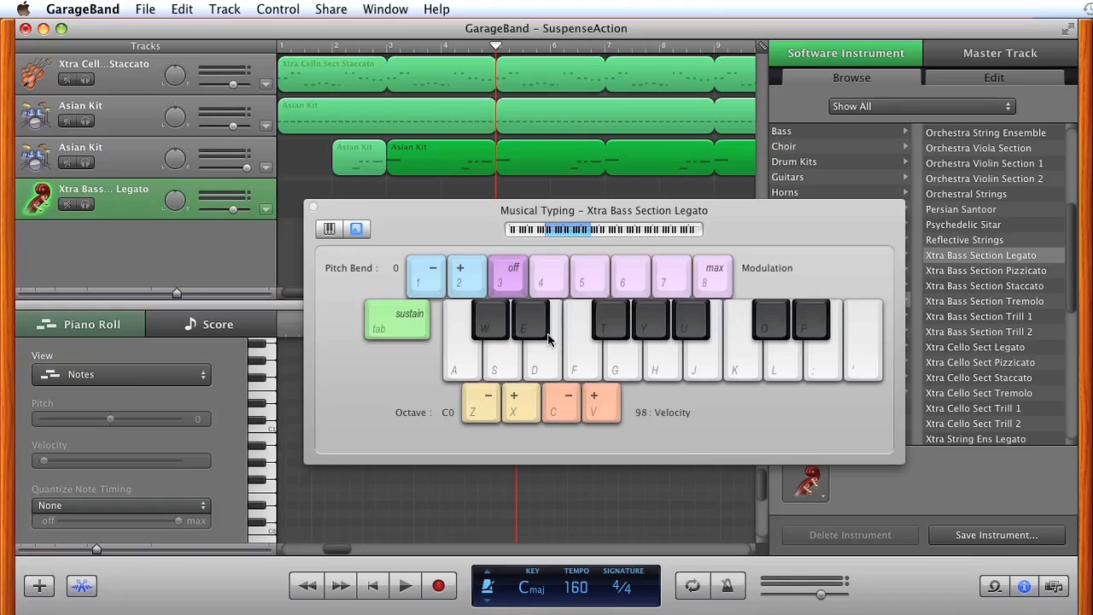
click(515, 409)
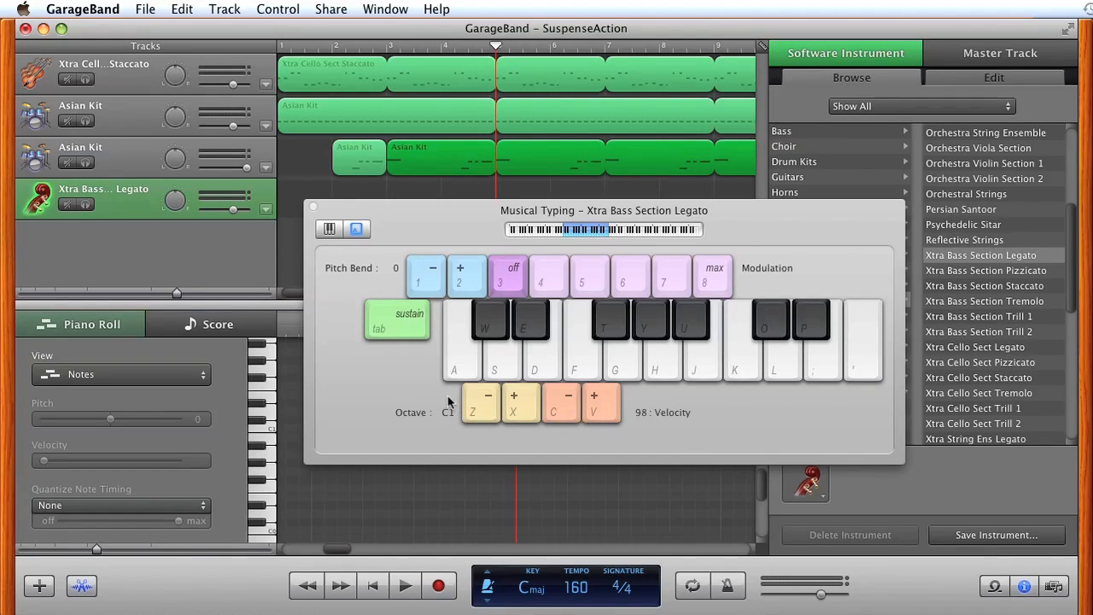
Step: Play the legato bass line D, F, A#, A, C#, D and record it from measure 5
key(s)
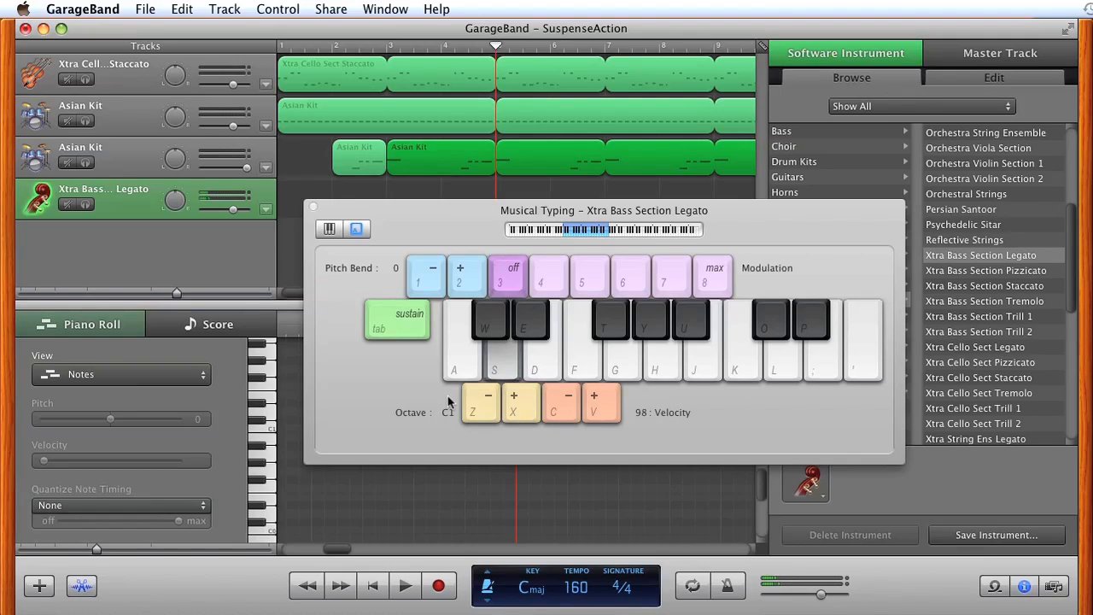
key(f)
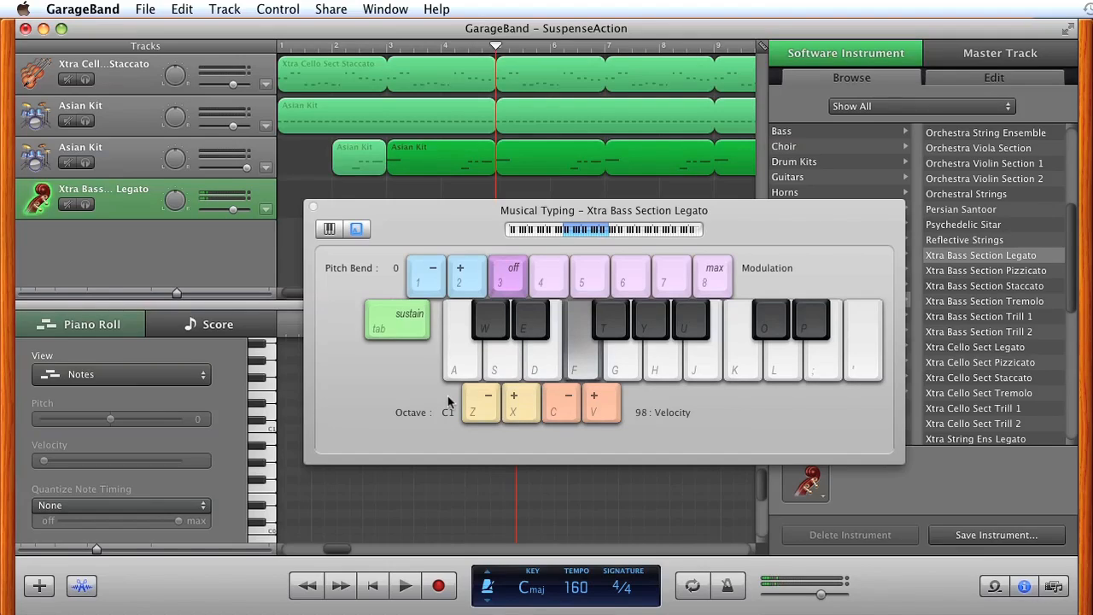
key(u)
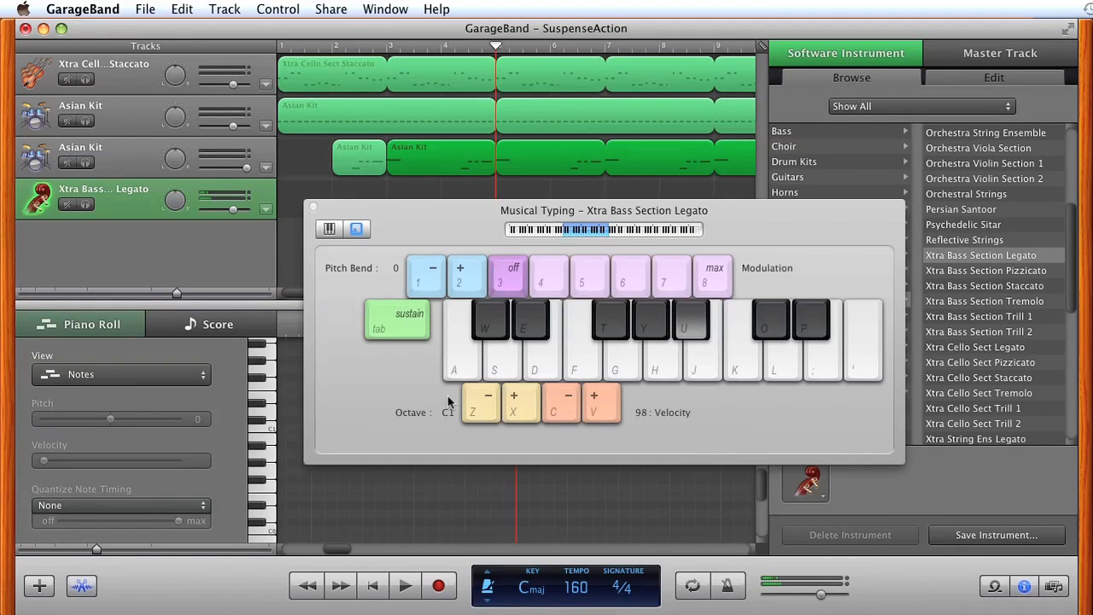
key(h)
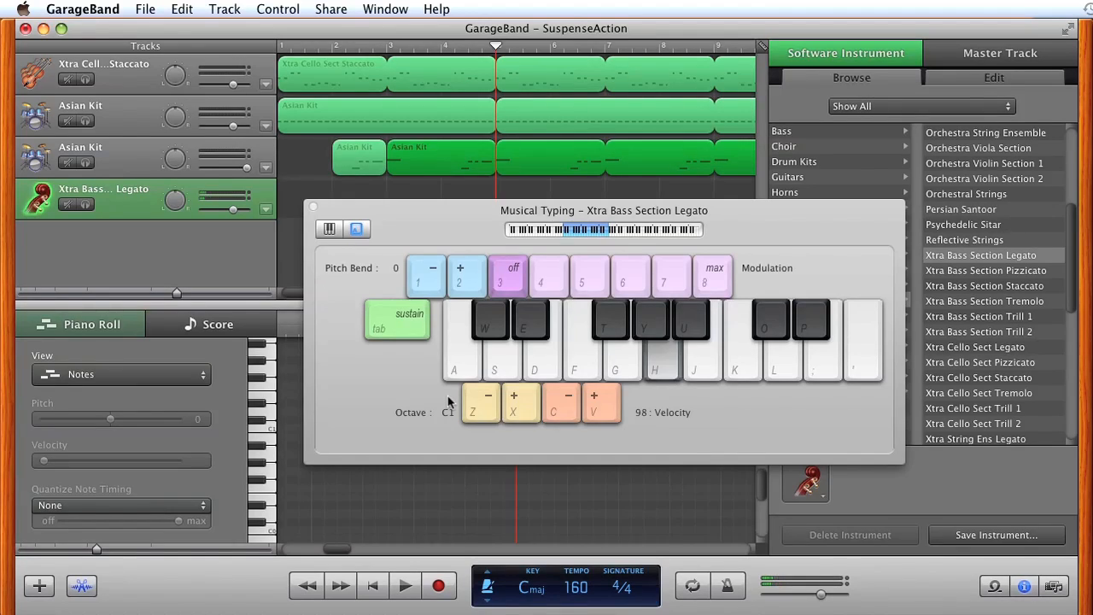
key(w)
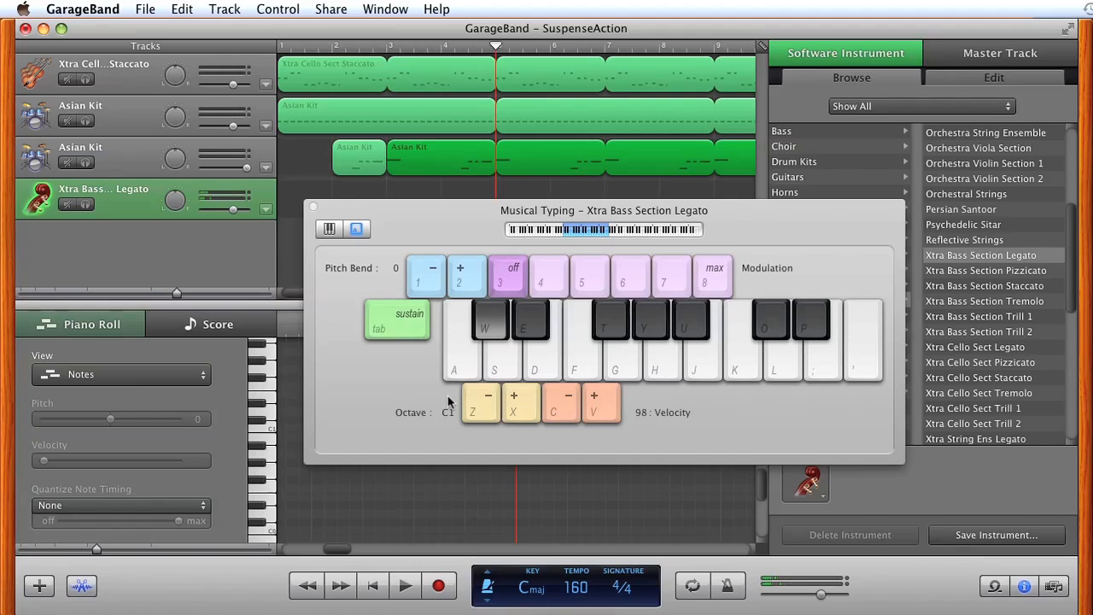
key(s)
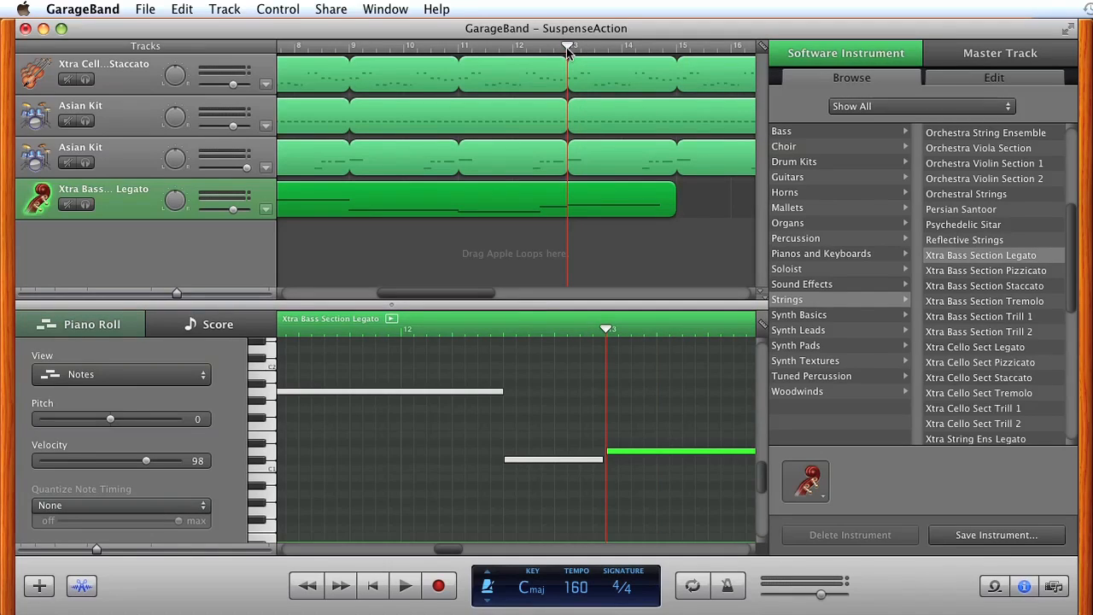
Step: Split the recorded bass region at measure 13, delete the remainder, and loop the bass line to measure 25
key(super+t)
click(615, 214)
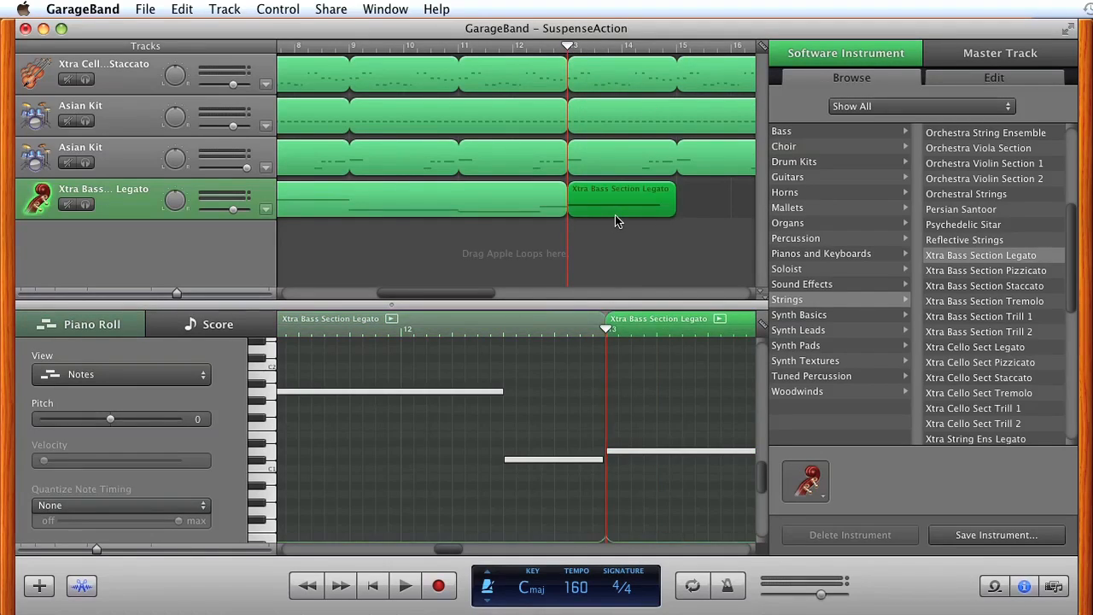
key(Delete)
drag(567, 193, 751, 210)
drag(583, 211, 508, 212)
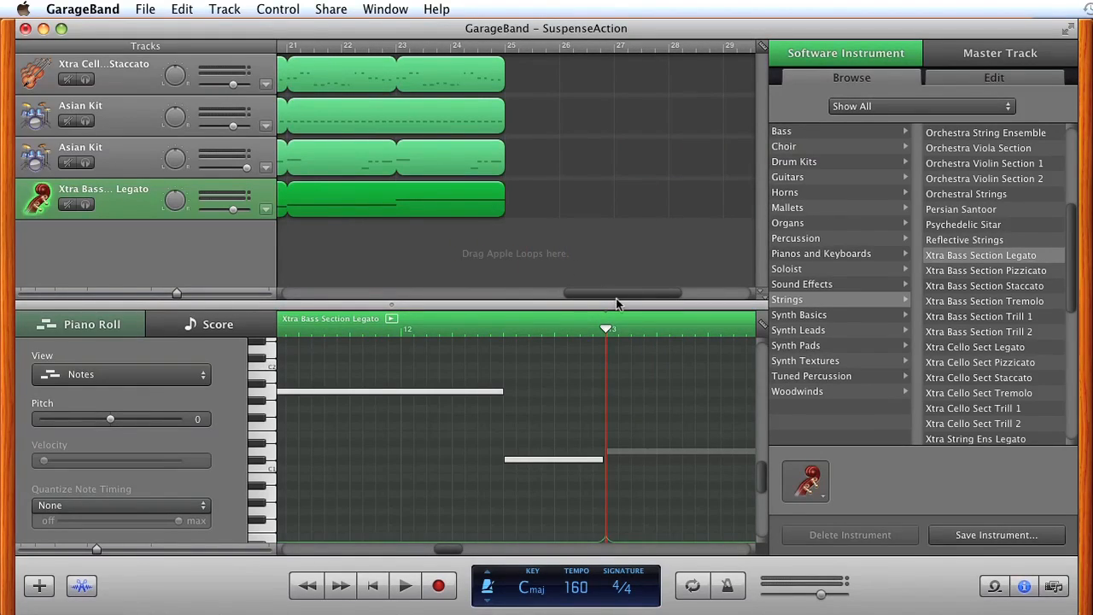
Step: Play the cue from the start, lower the second Asian Kit track's volume to match the first, and raise the bass track's slightly
drag(613, 295, 320, 275)
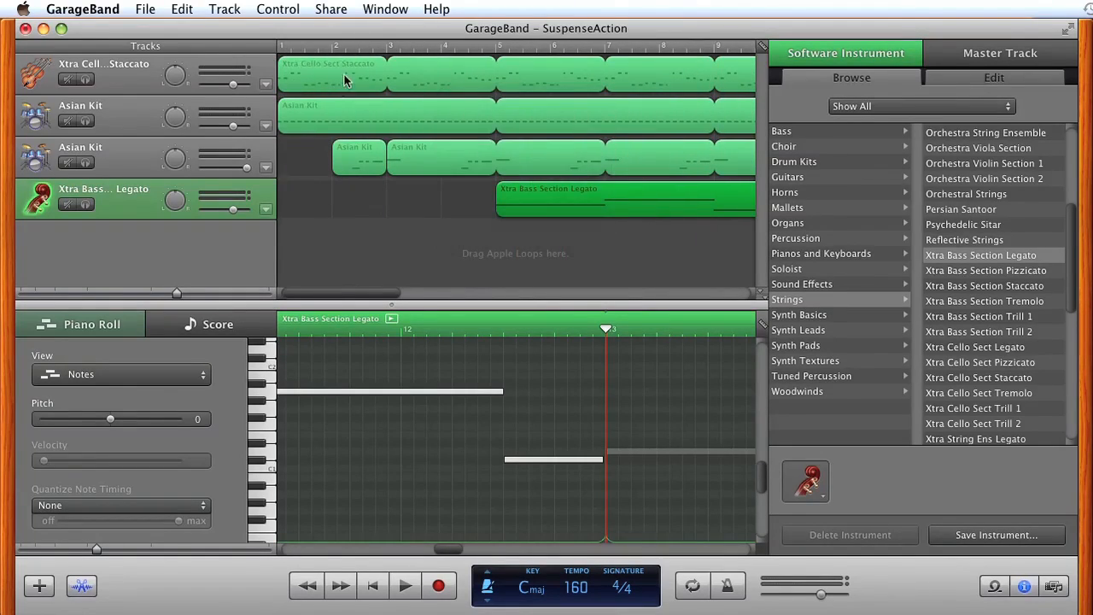
key(Home)
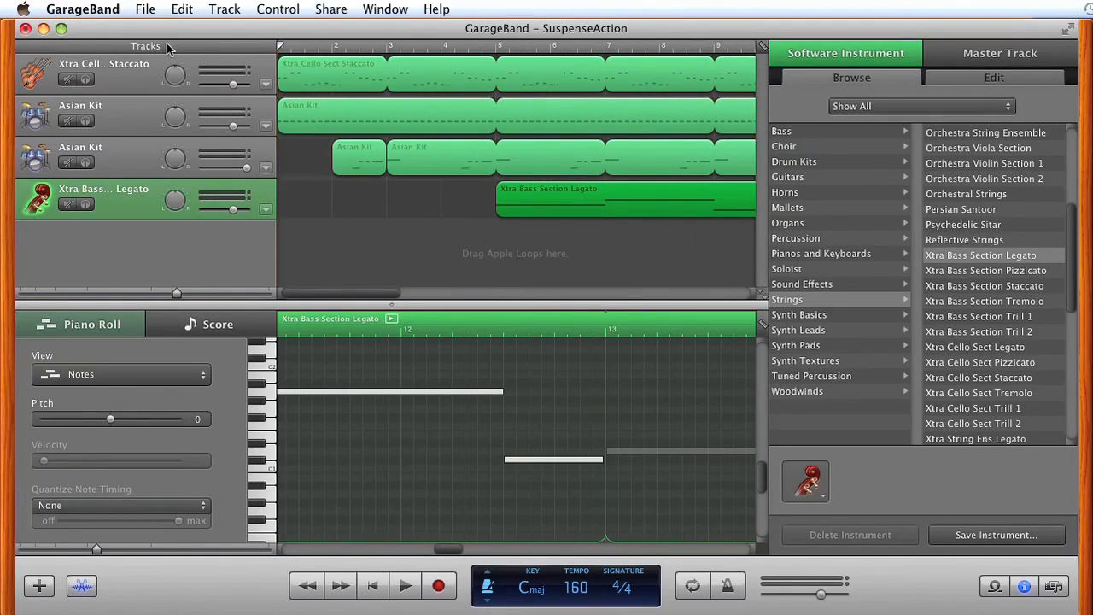
key(space)
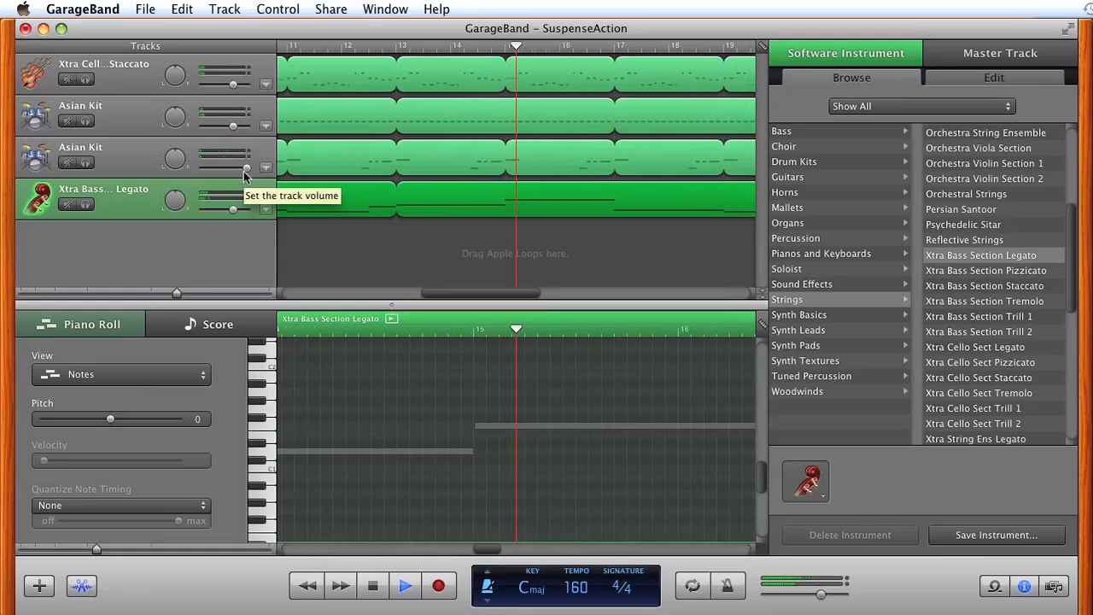
key(space)
drag(247, 168, 233, 168)
drag(474, 294, 618, 294)
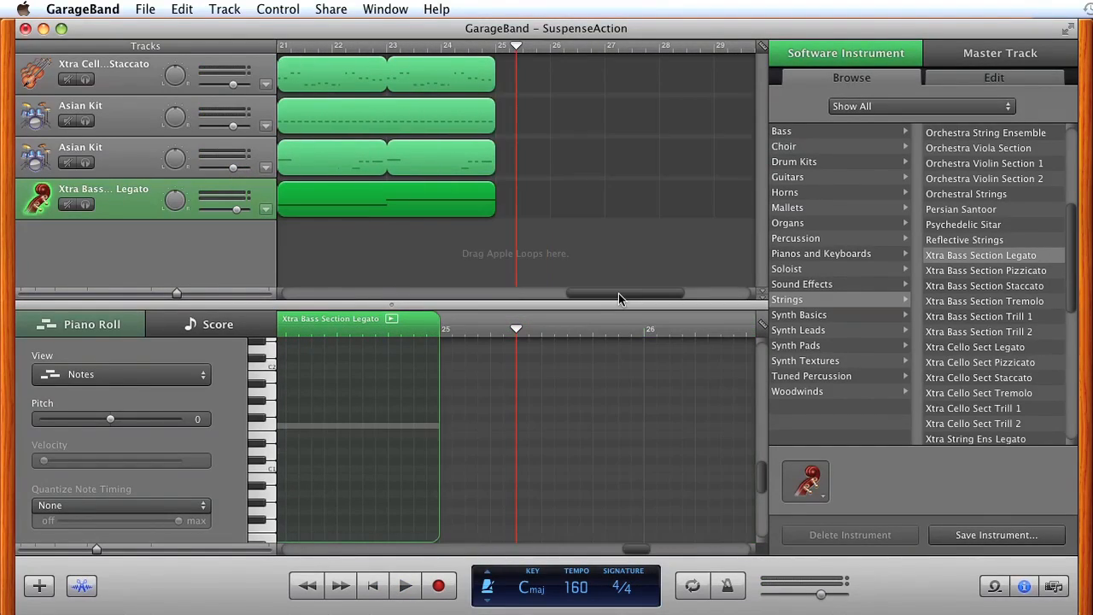